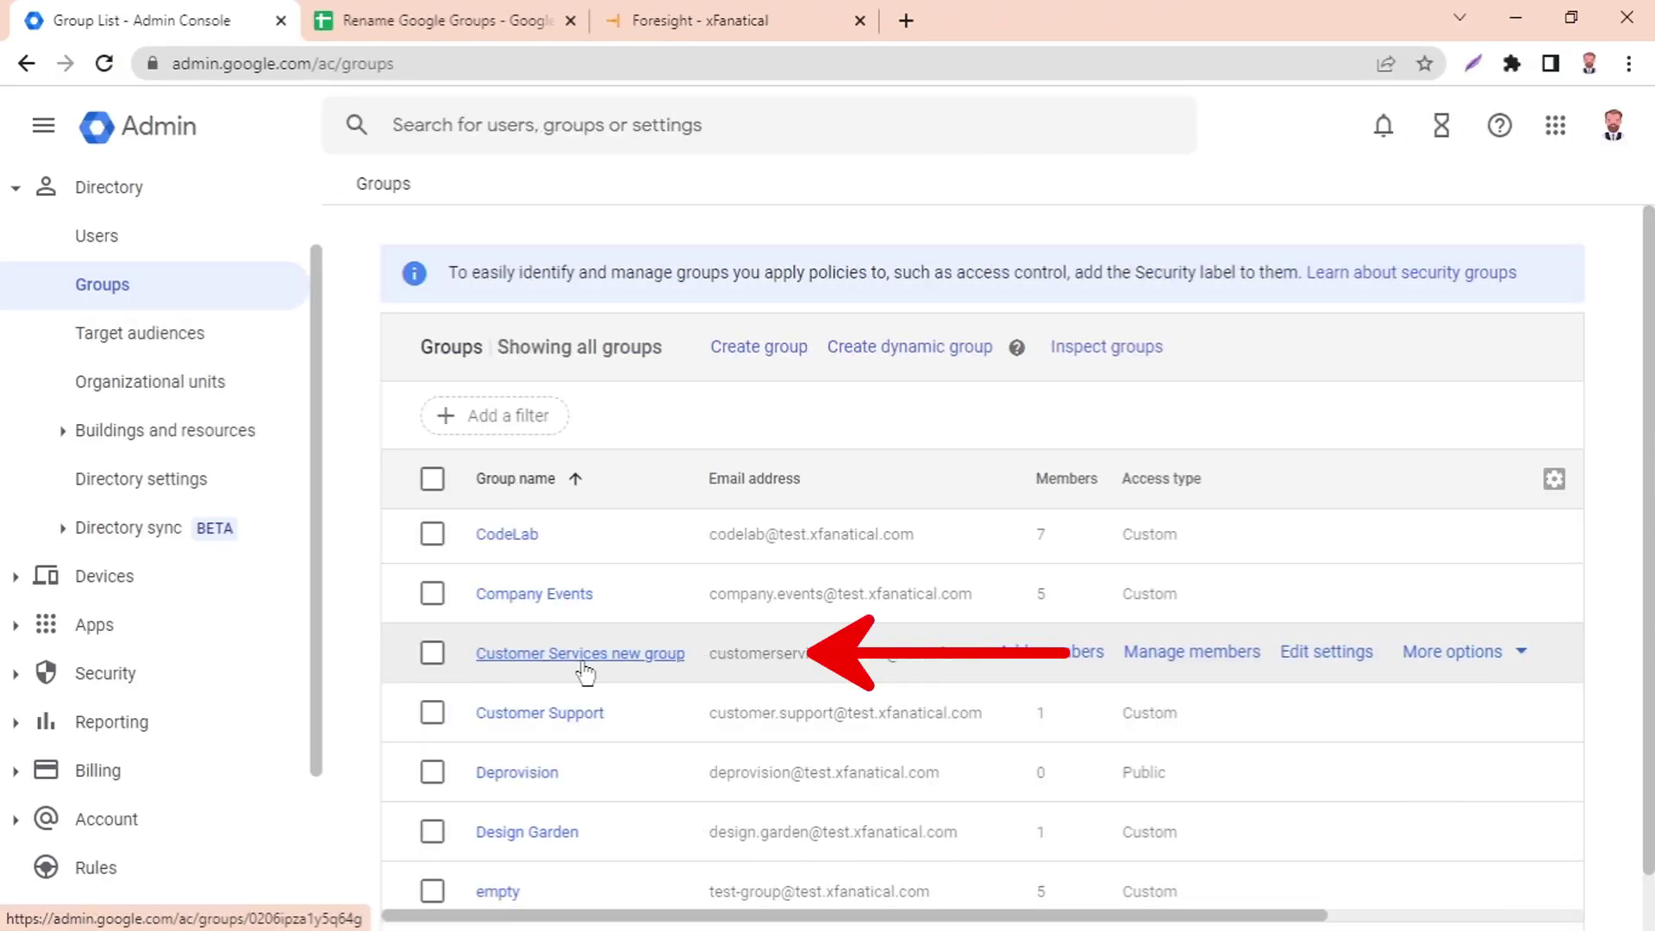
Step: Scroll through the Google Admin Groups table to review the current group names
scroll(583, 665, "down", 1)
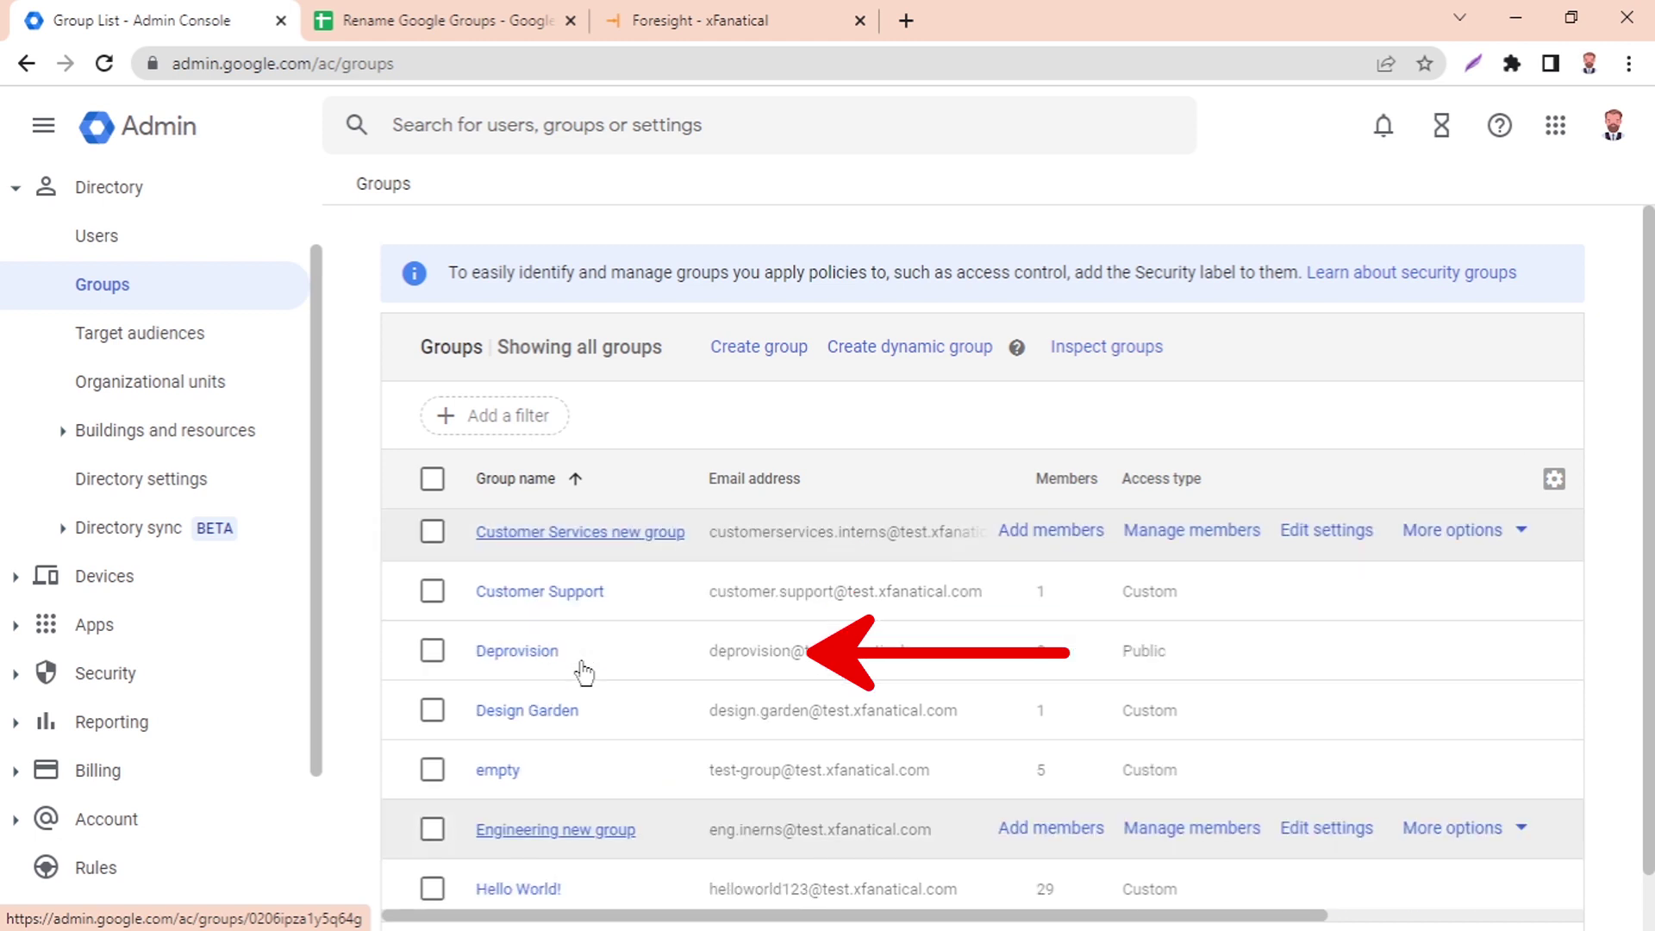
scroll(580, 669, "down", 1)
scroll(580, 669, "down", 1)
scroll(581, 669, "down", 1)
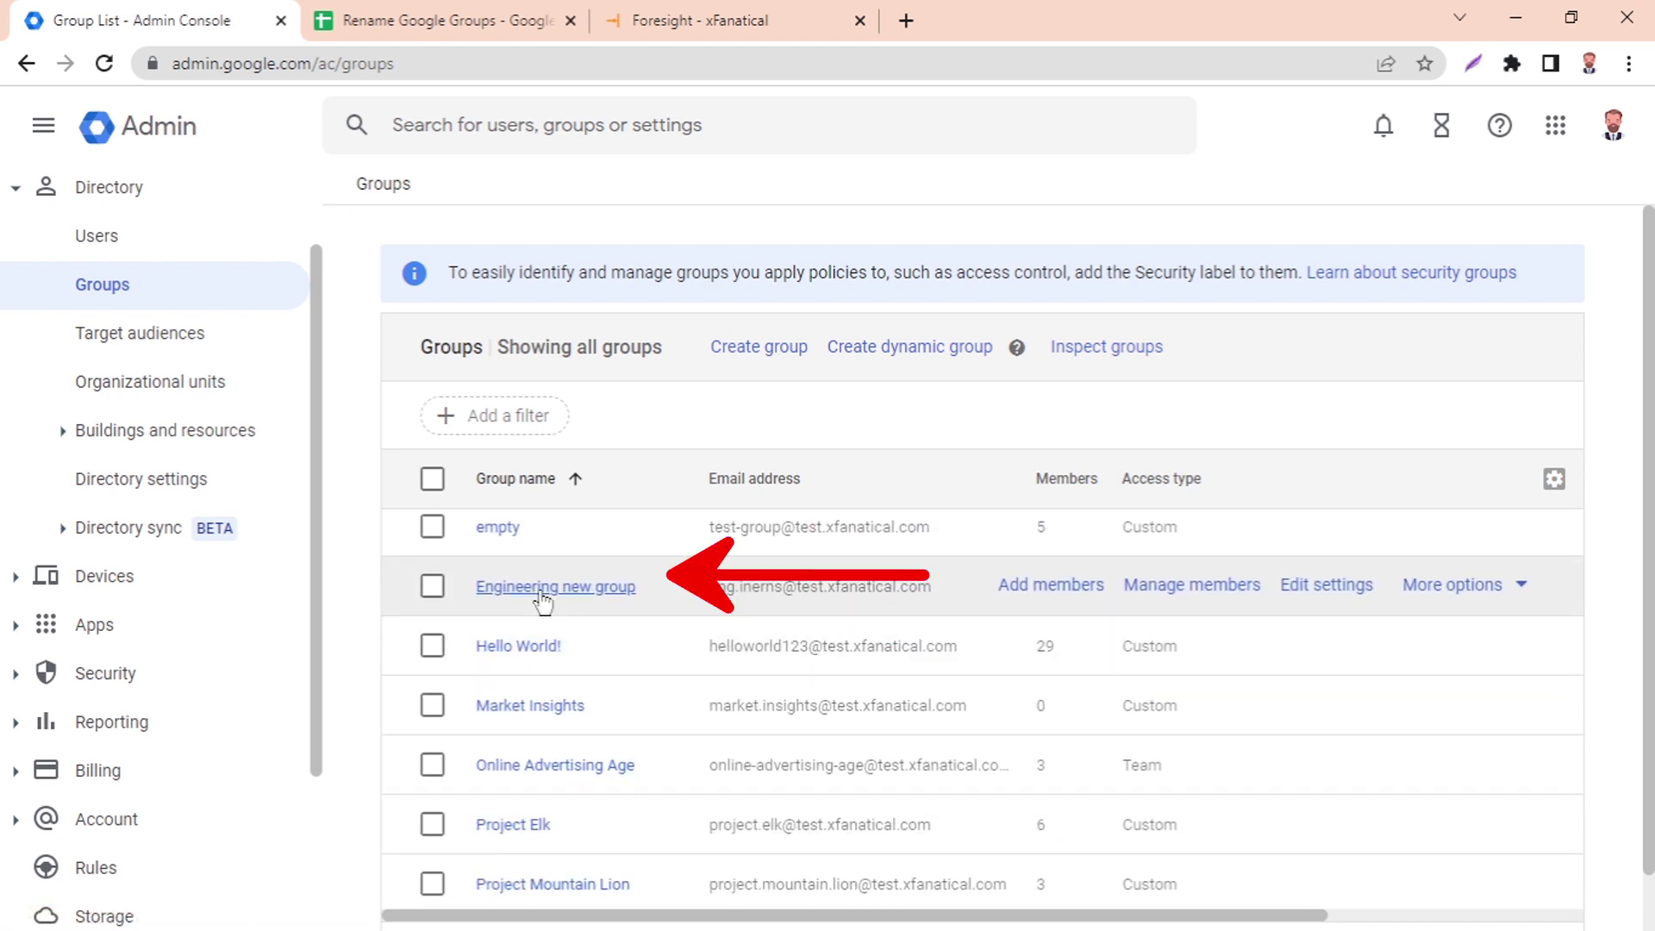
scroll(572, 595, "down", 1)
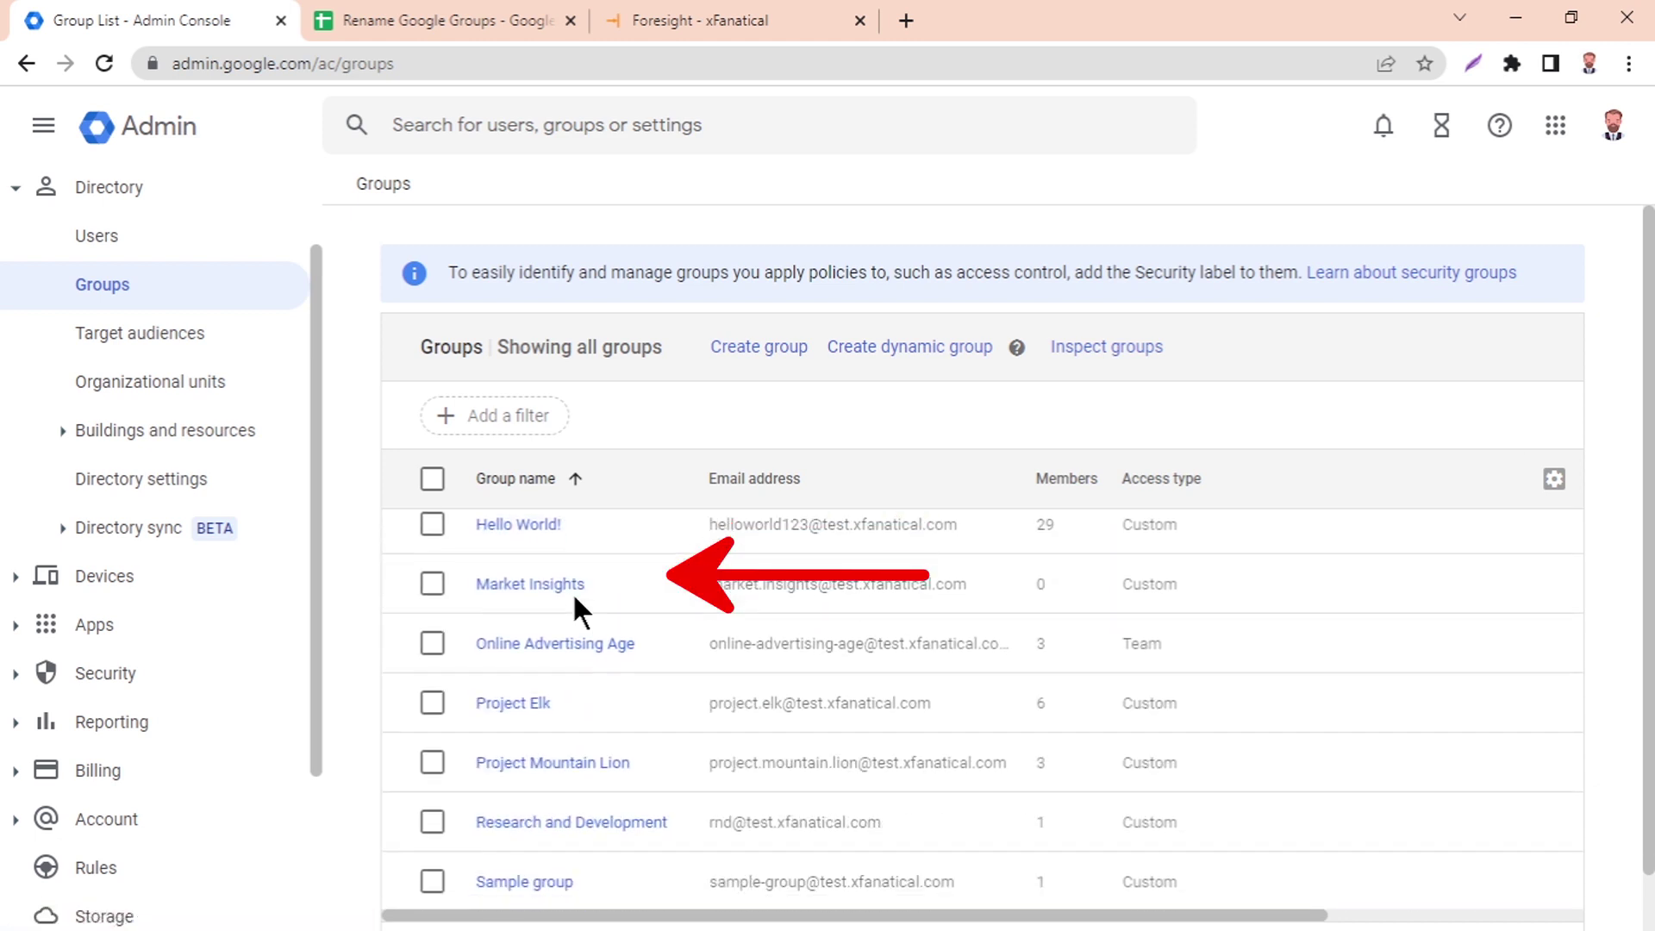
scroll(572, 594, "down", 1)
scroll(572, 595, "down", 1)
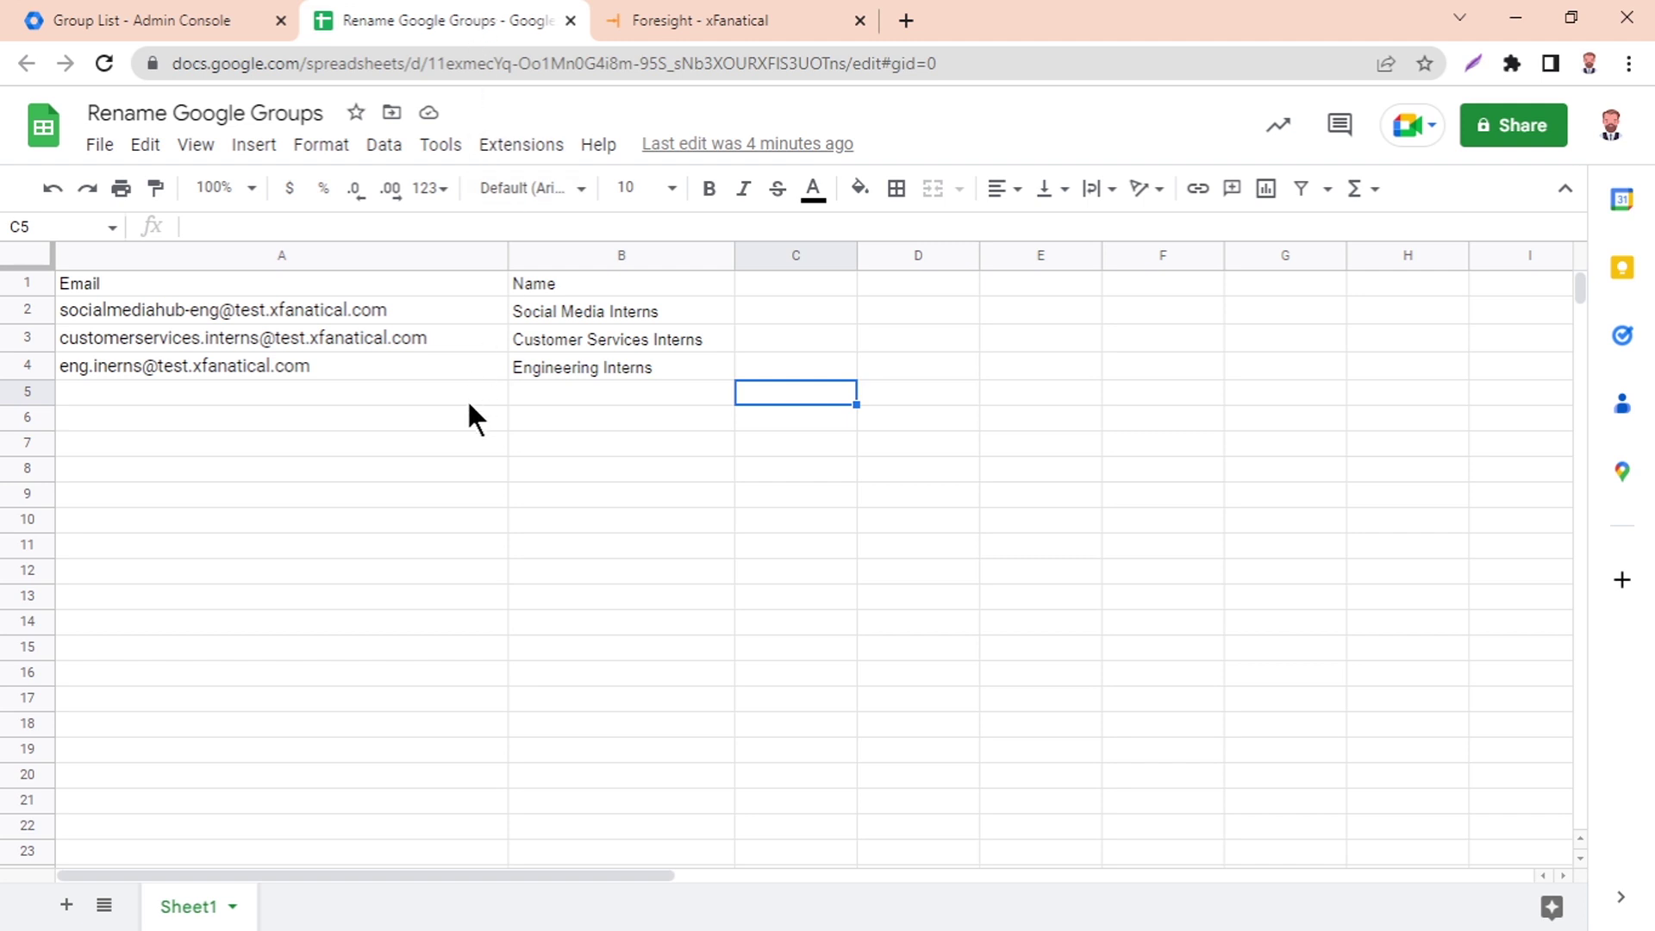
Step: Check the sheet's group emails and new names, then download it as a CSV
left_click(467, 398)
mouse_move(158, 307)
left_mouse_down()
mouse_move(331, 341)
mouse_move(555, 444)
left_mouse_up()
left_click(571, 468)
left_click_drag(603, 311, 600, 366)
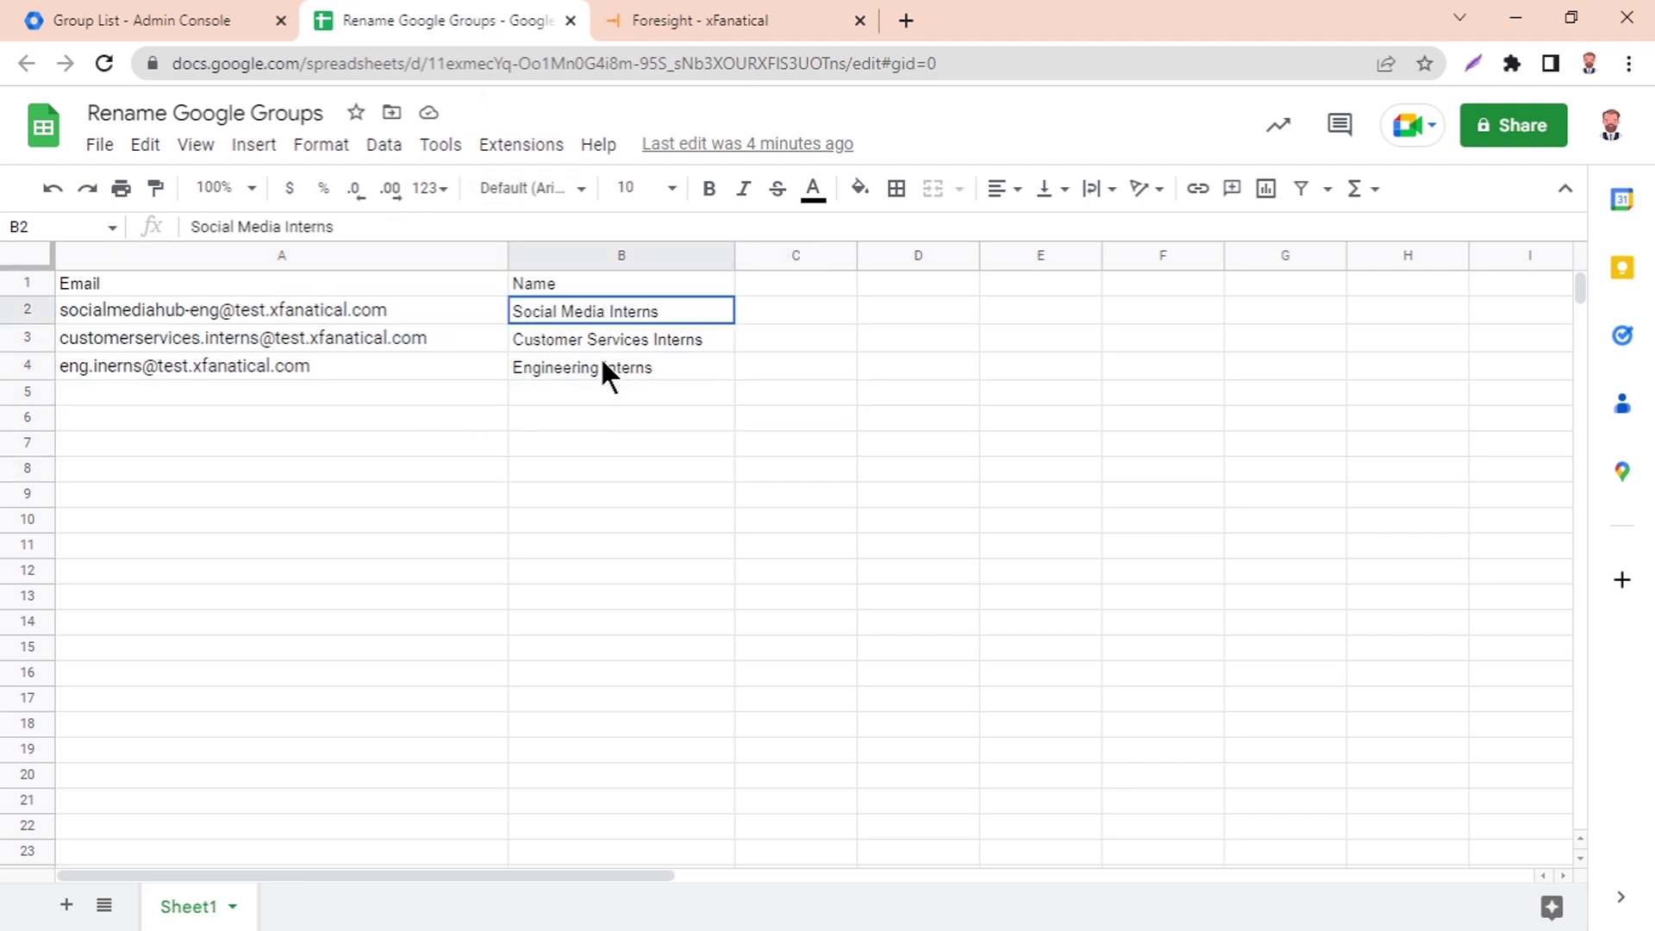
left_click(550, 437)
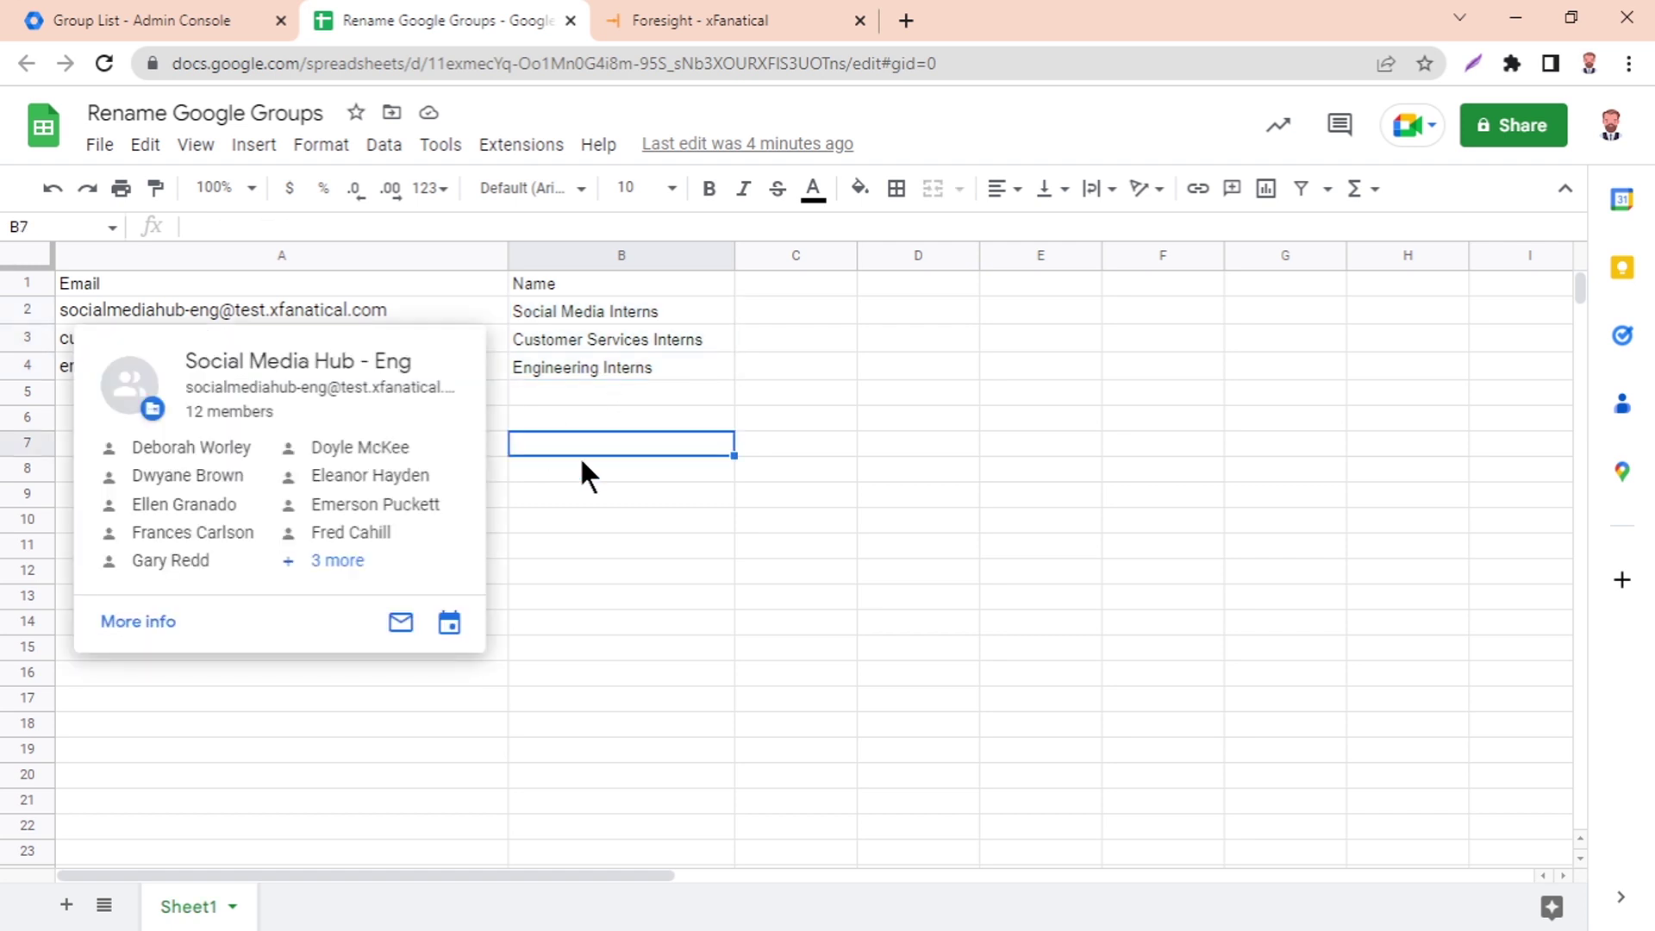
left_click(622, 500)
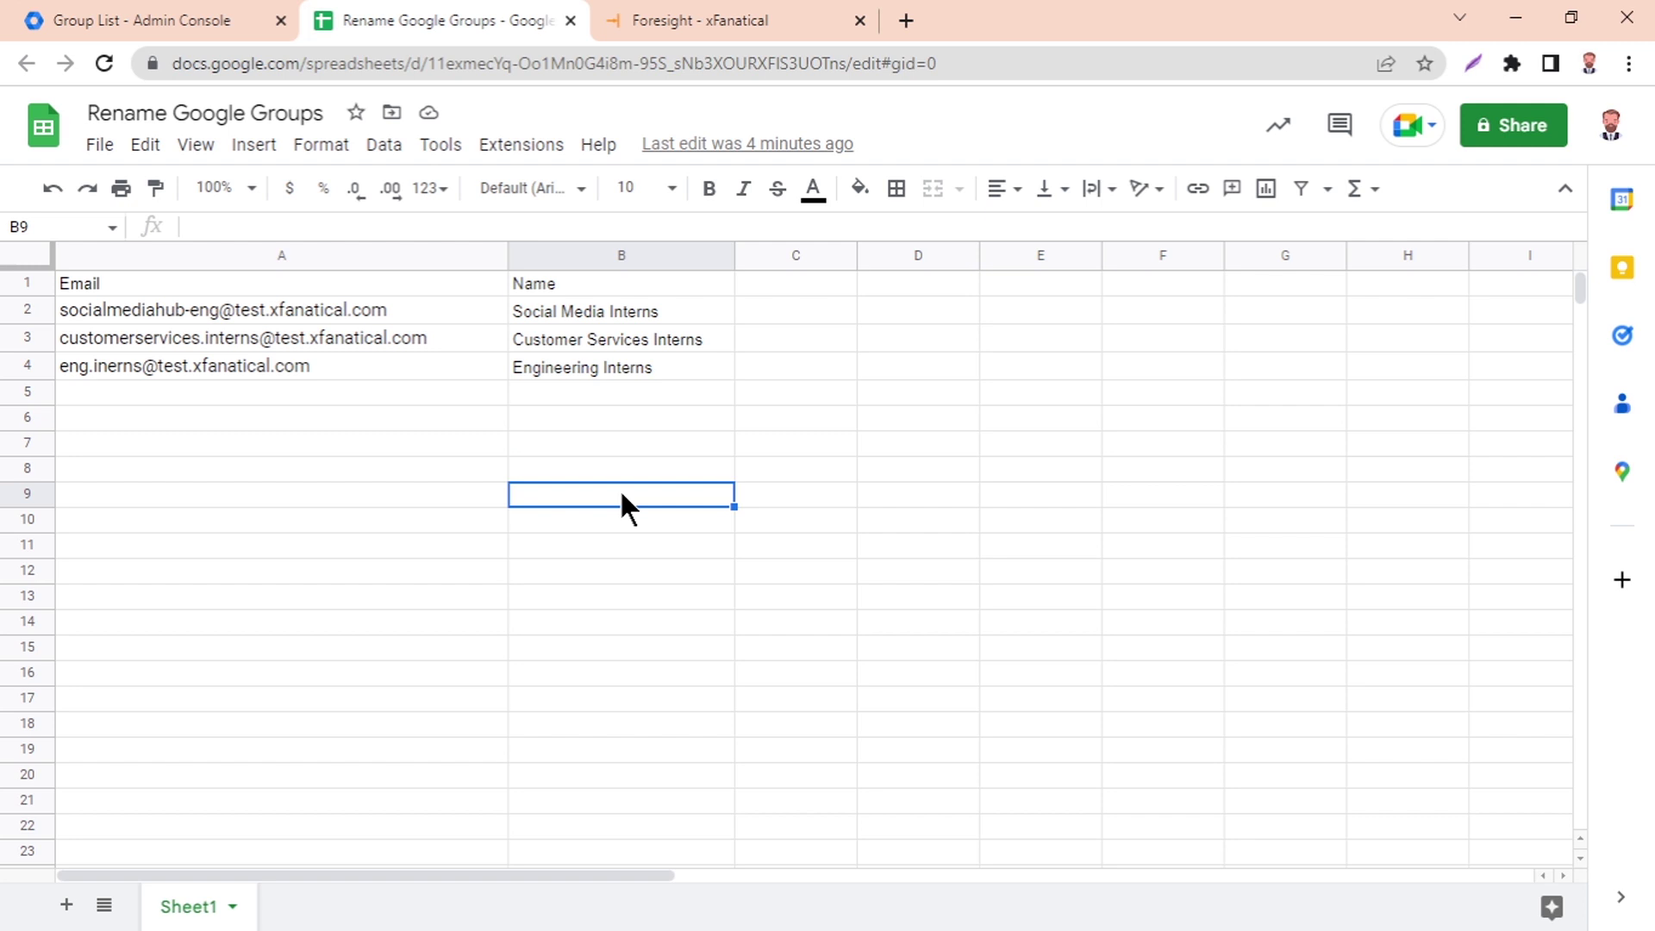
left_click(99, 145)
mouse_move(163, 442)
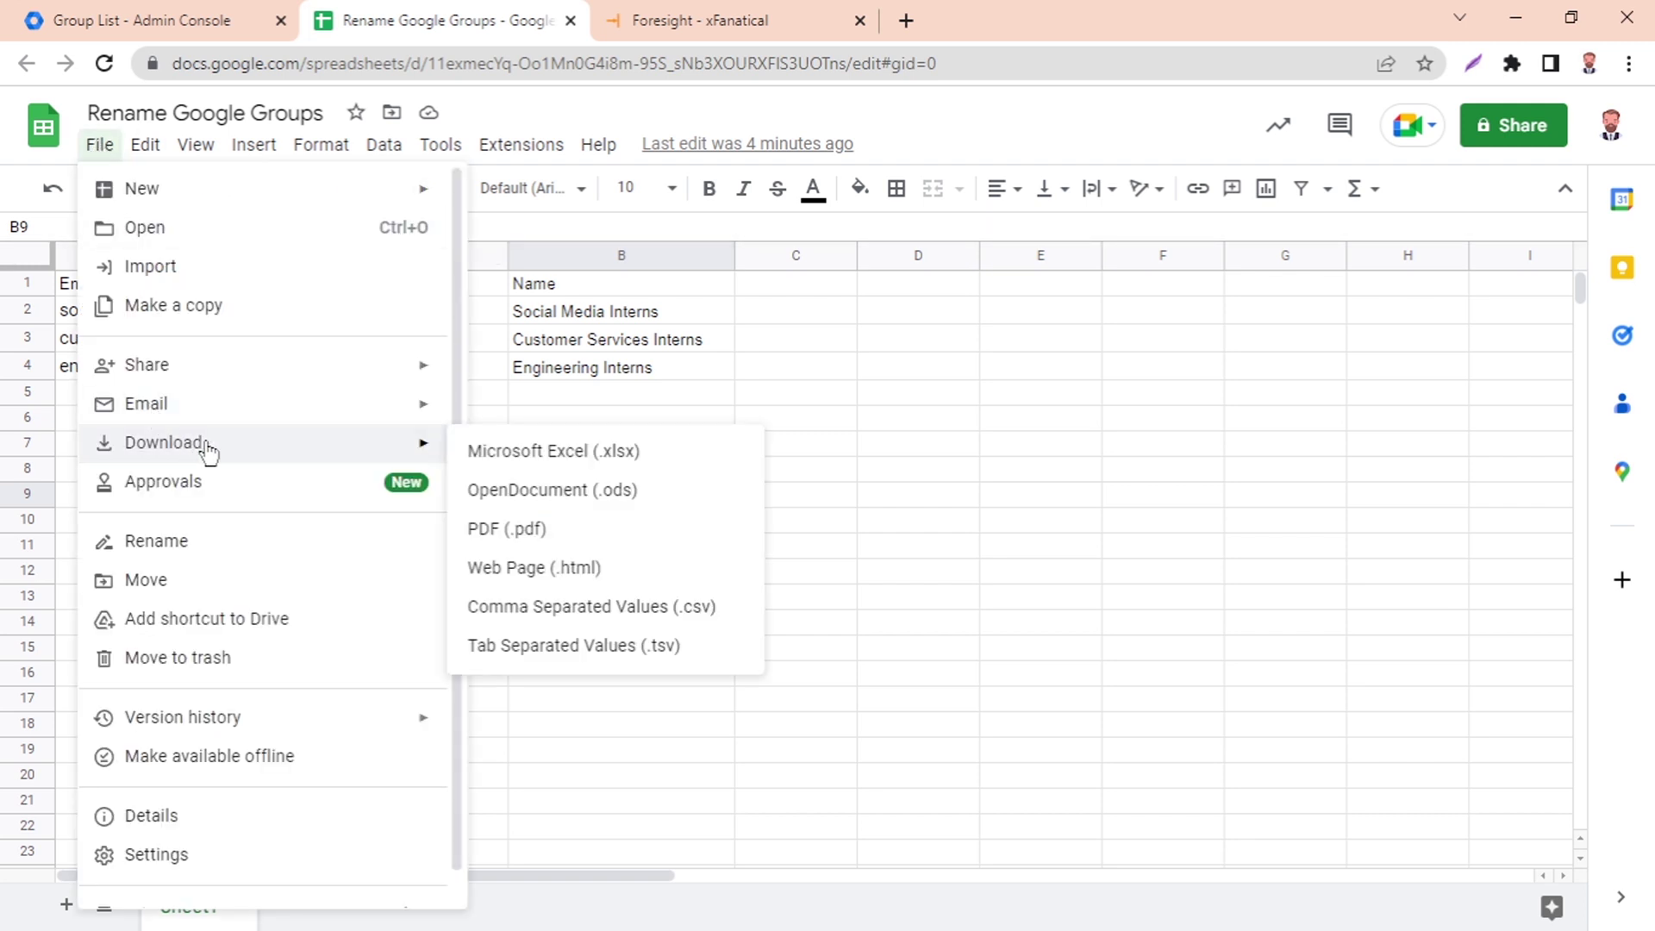
left_click(540, 610)
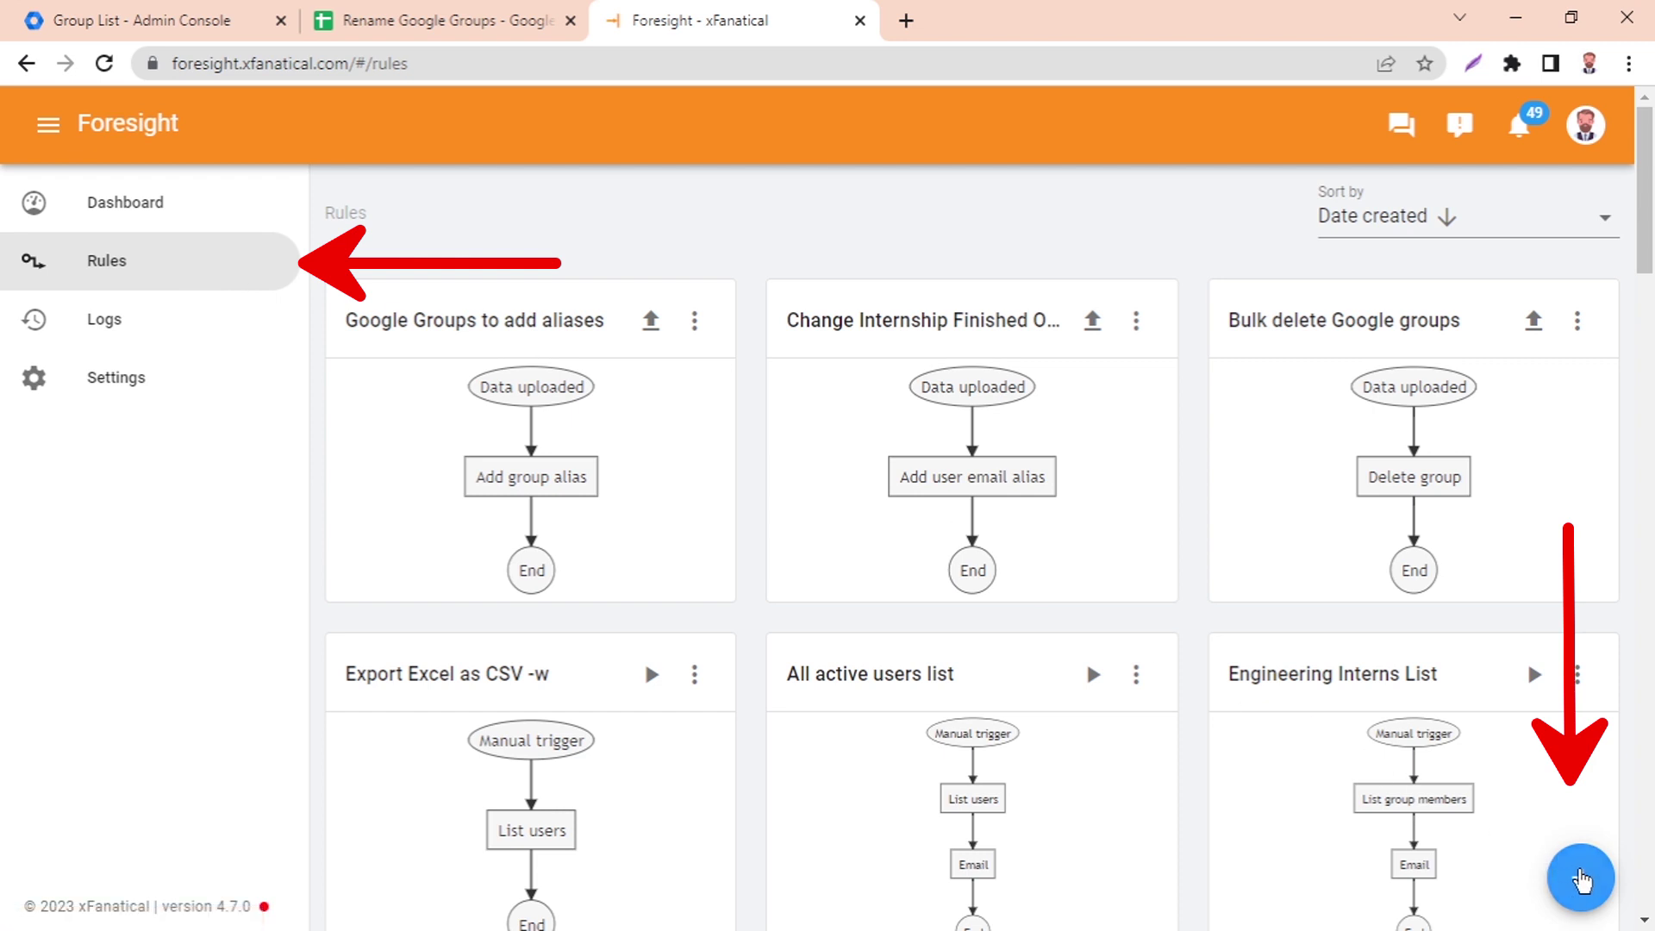
Step: Create a new rule with a Data uploaded trigger fed by the downloaded group-rename CSV
left_click(1580, 880)
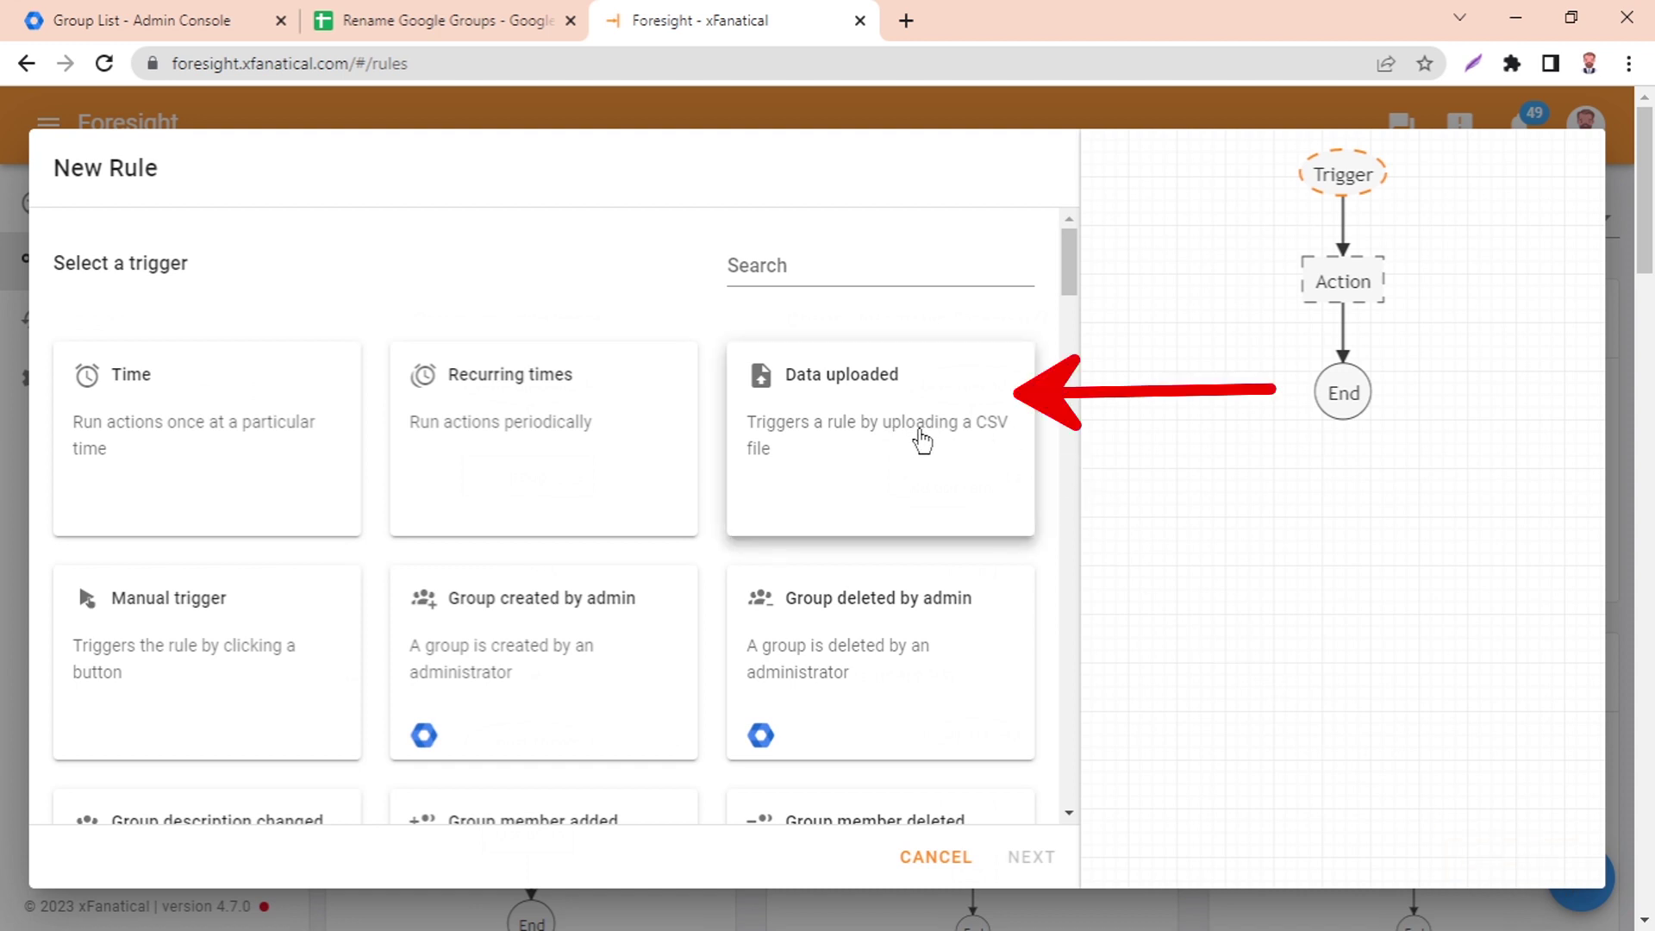
left_click(921, 440)
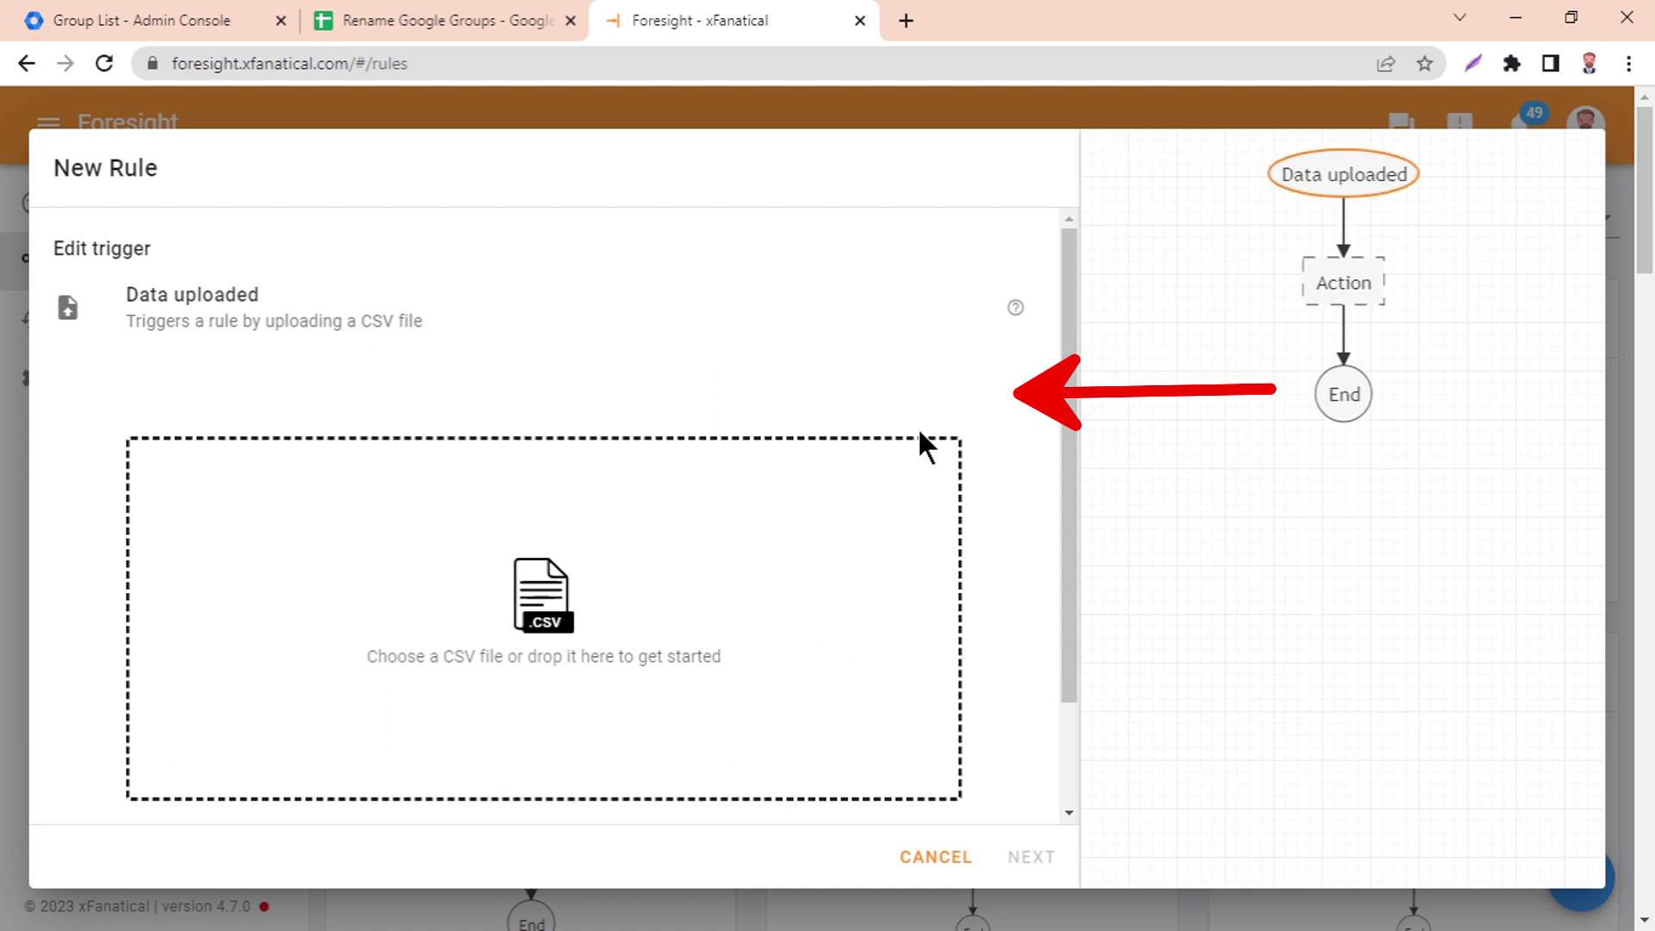
left_click(739, 558)
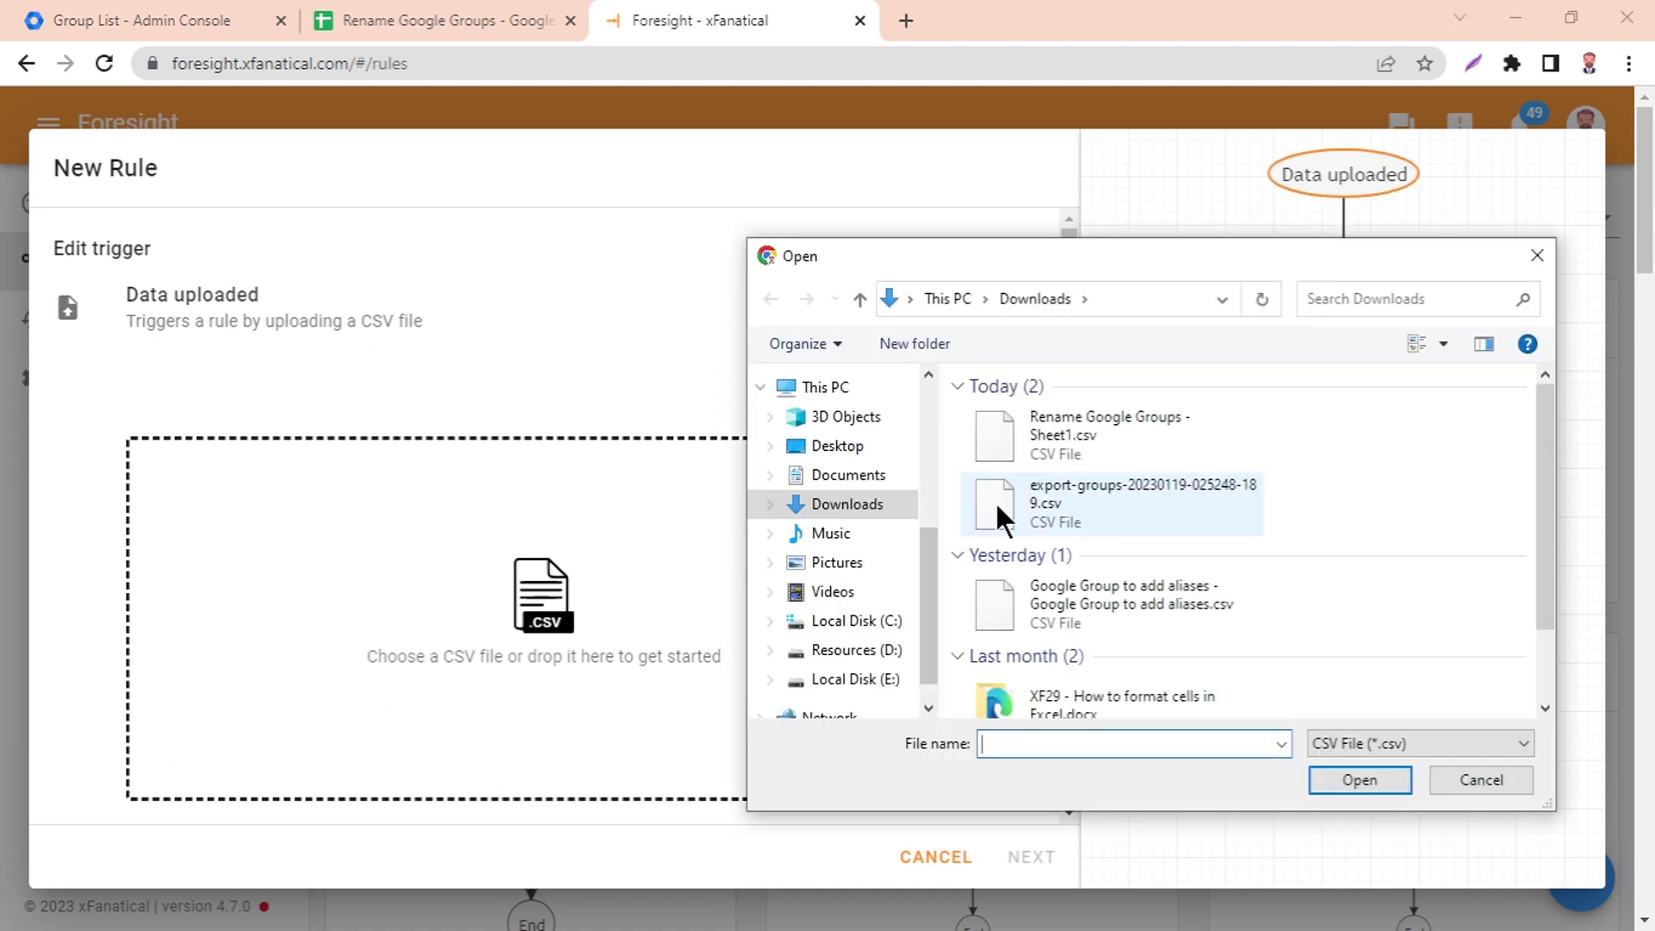
double_click(1058, 438)
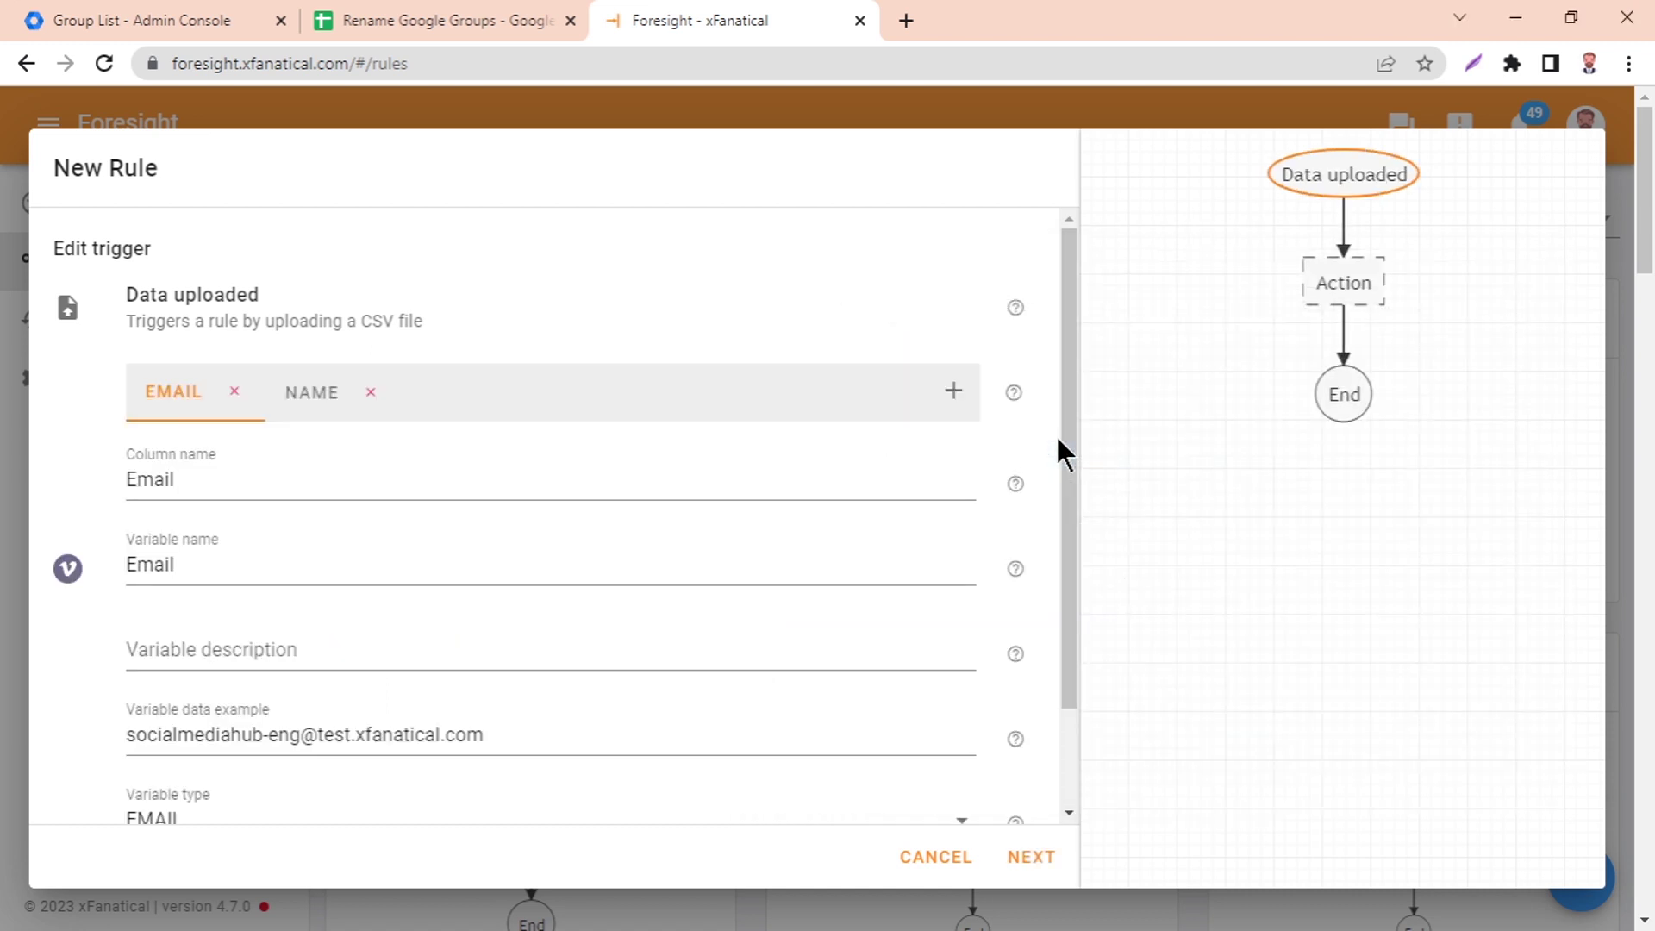
scroll(1053, 683, "down", 2)
left_click(1034, 856)
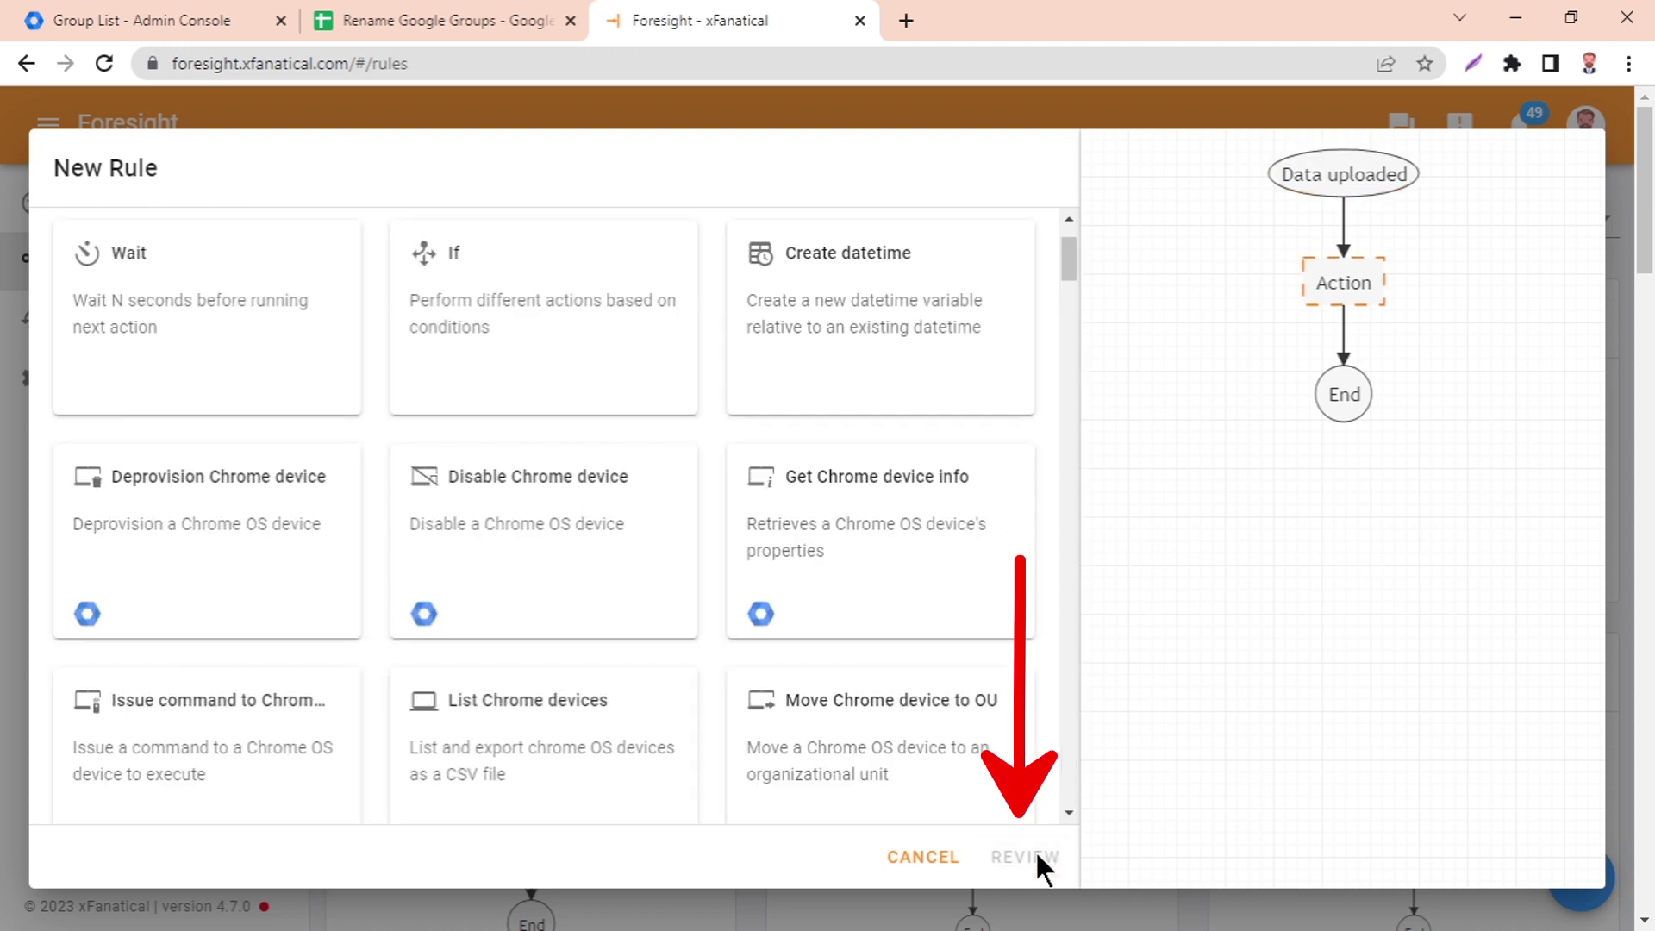
Step: Search the actions for 'group' and choose Rename group
scroll(836, 451, "up", 2)
left_click(824, 269)
type("group")
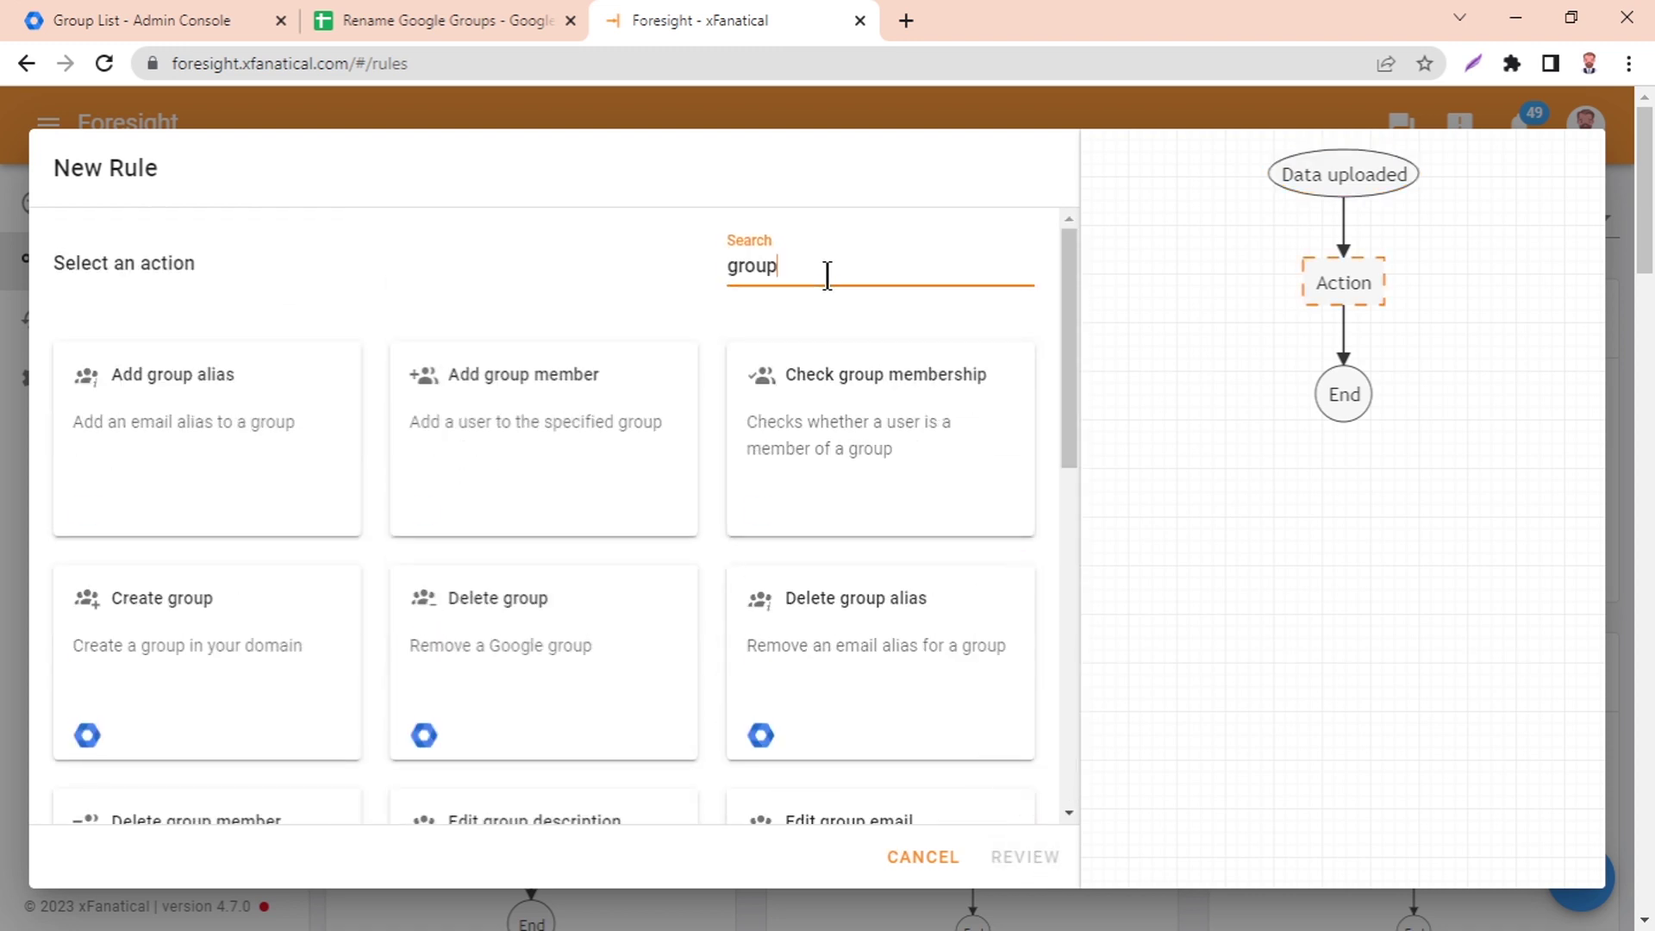
scroll(506, 492, "down", 5)
scroll(509, 464, "down", 3)
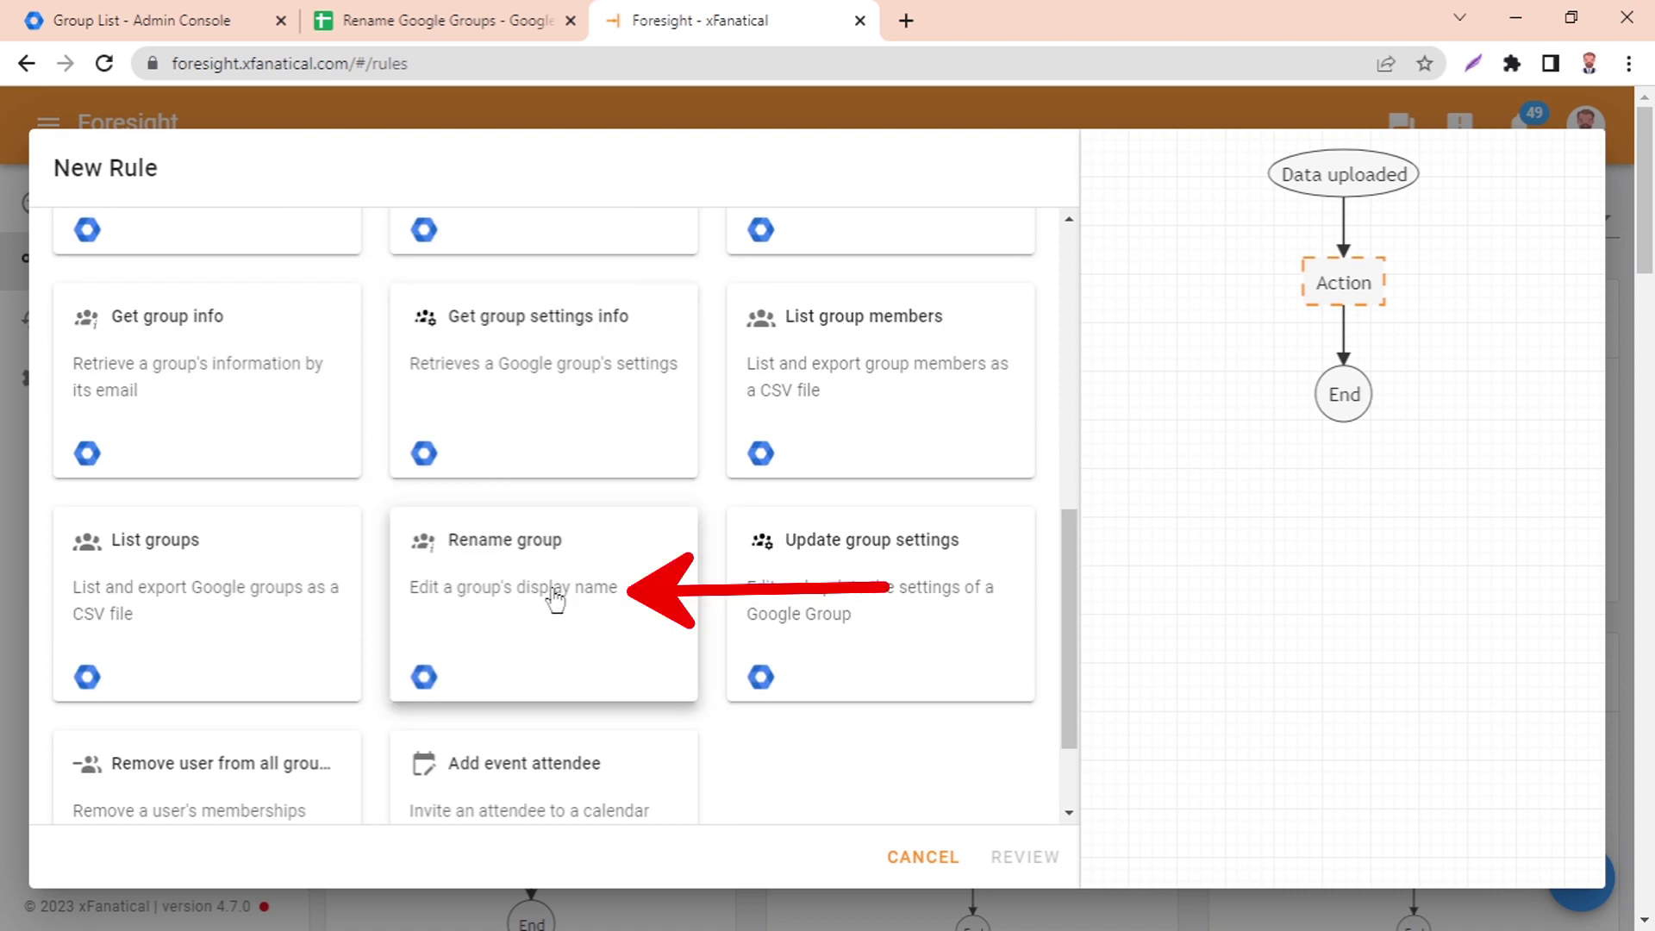
left_click(553, 597)
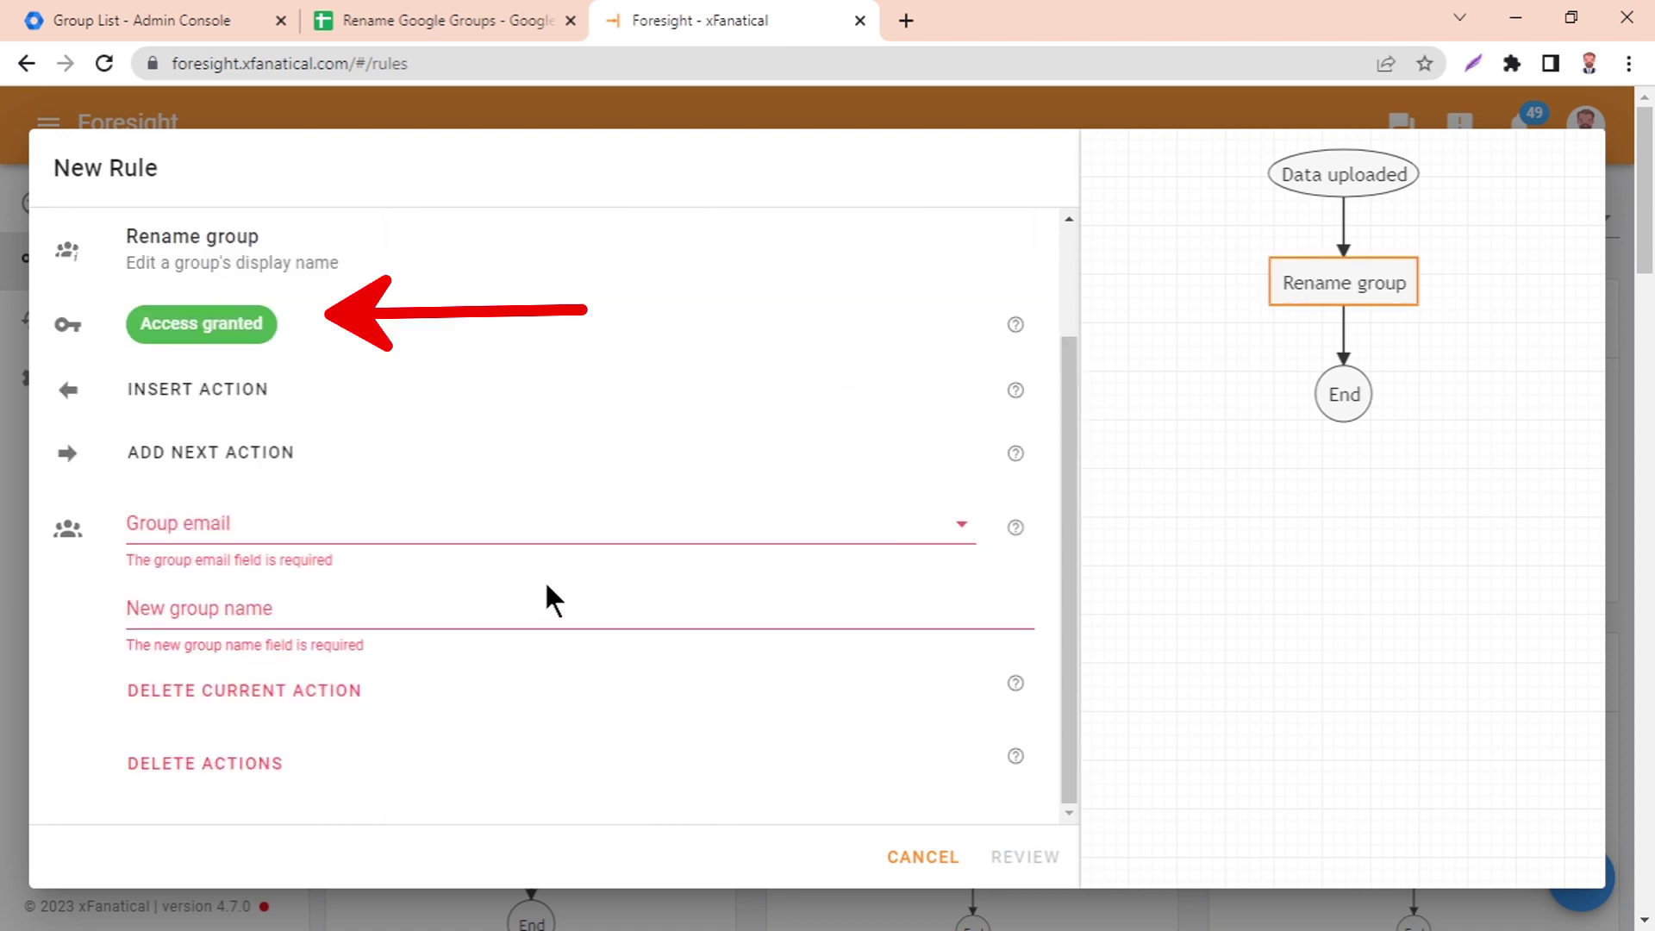
Step: Map Group email to {{ Email_dc84c3 }} and New group name to {{ Name_dc84c3 }}
left_click(962, 524)
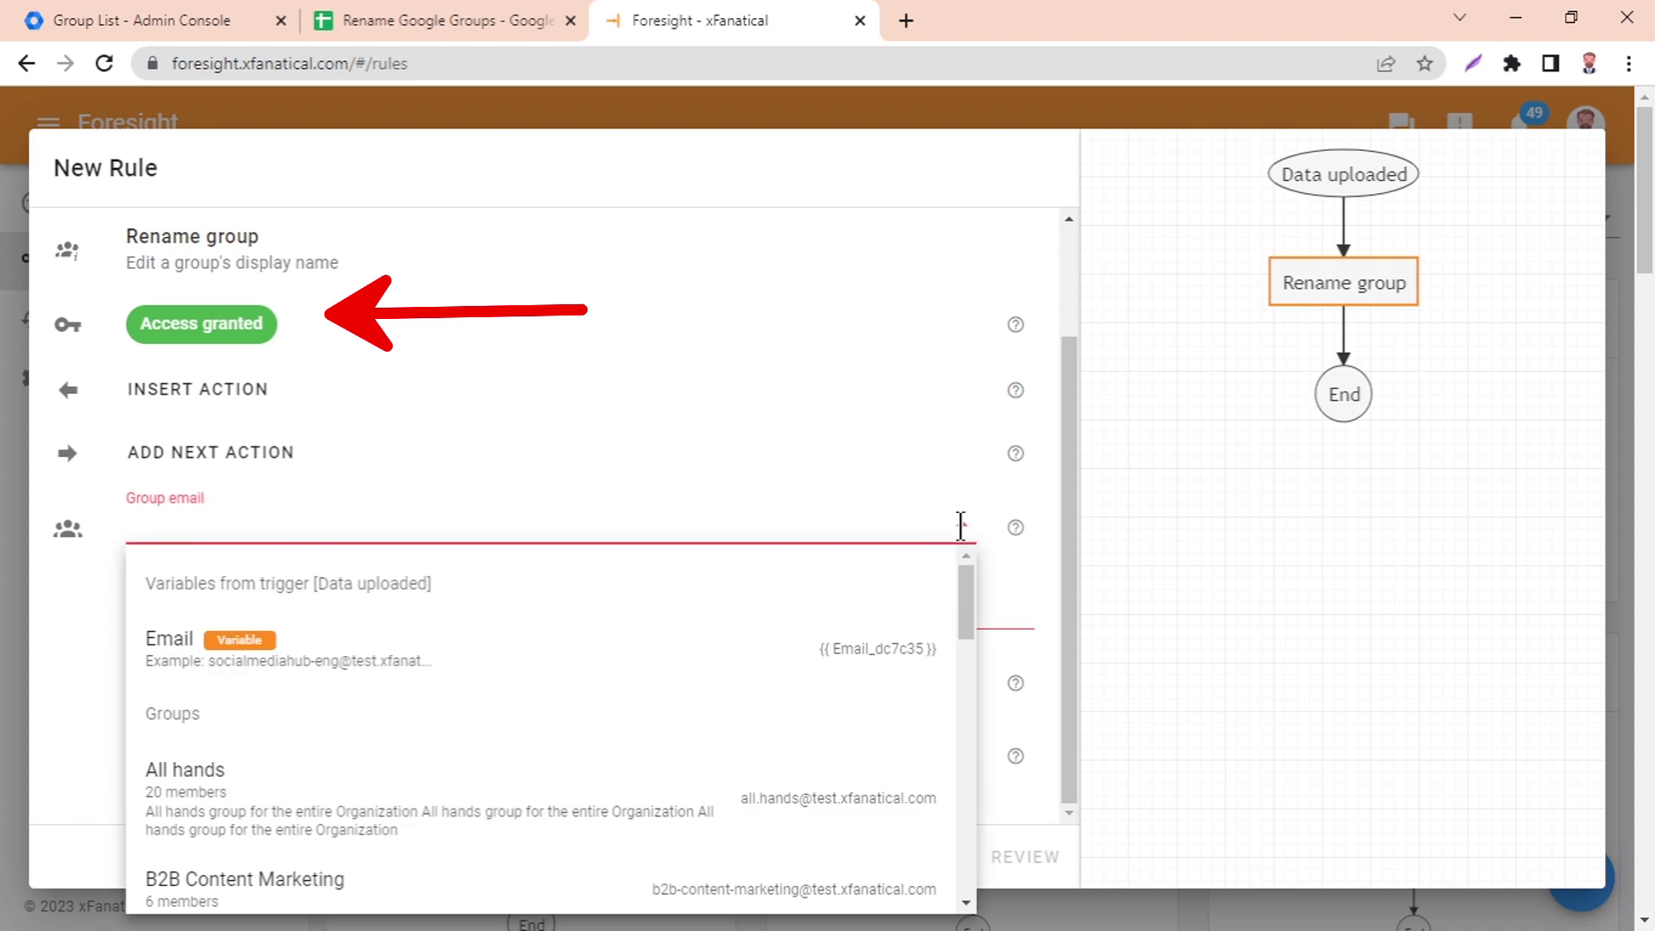
left_click(374, 654)
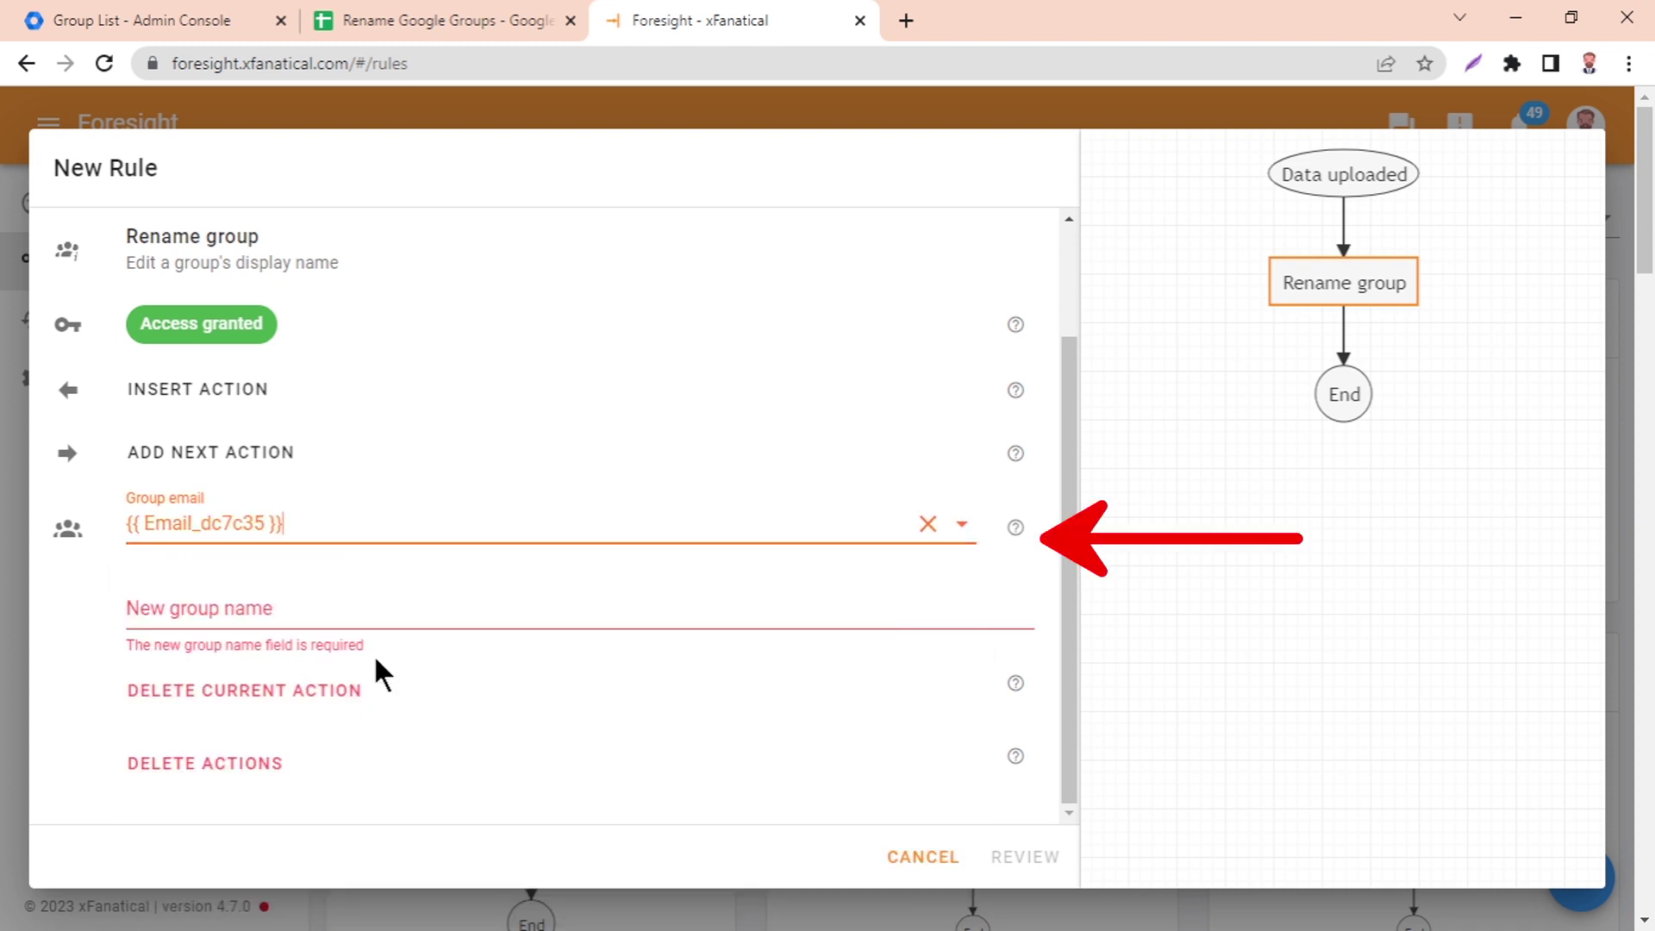
left_click(956, 621)
type("{{")
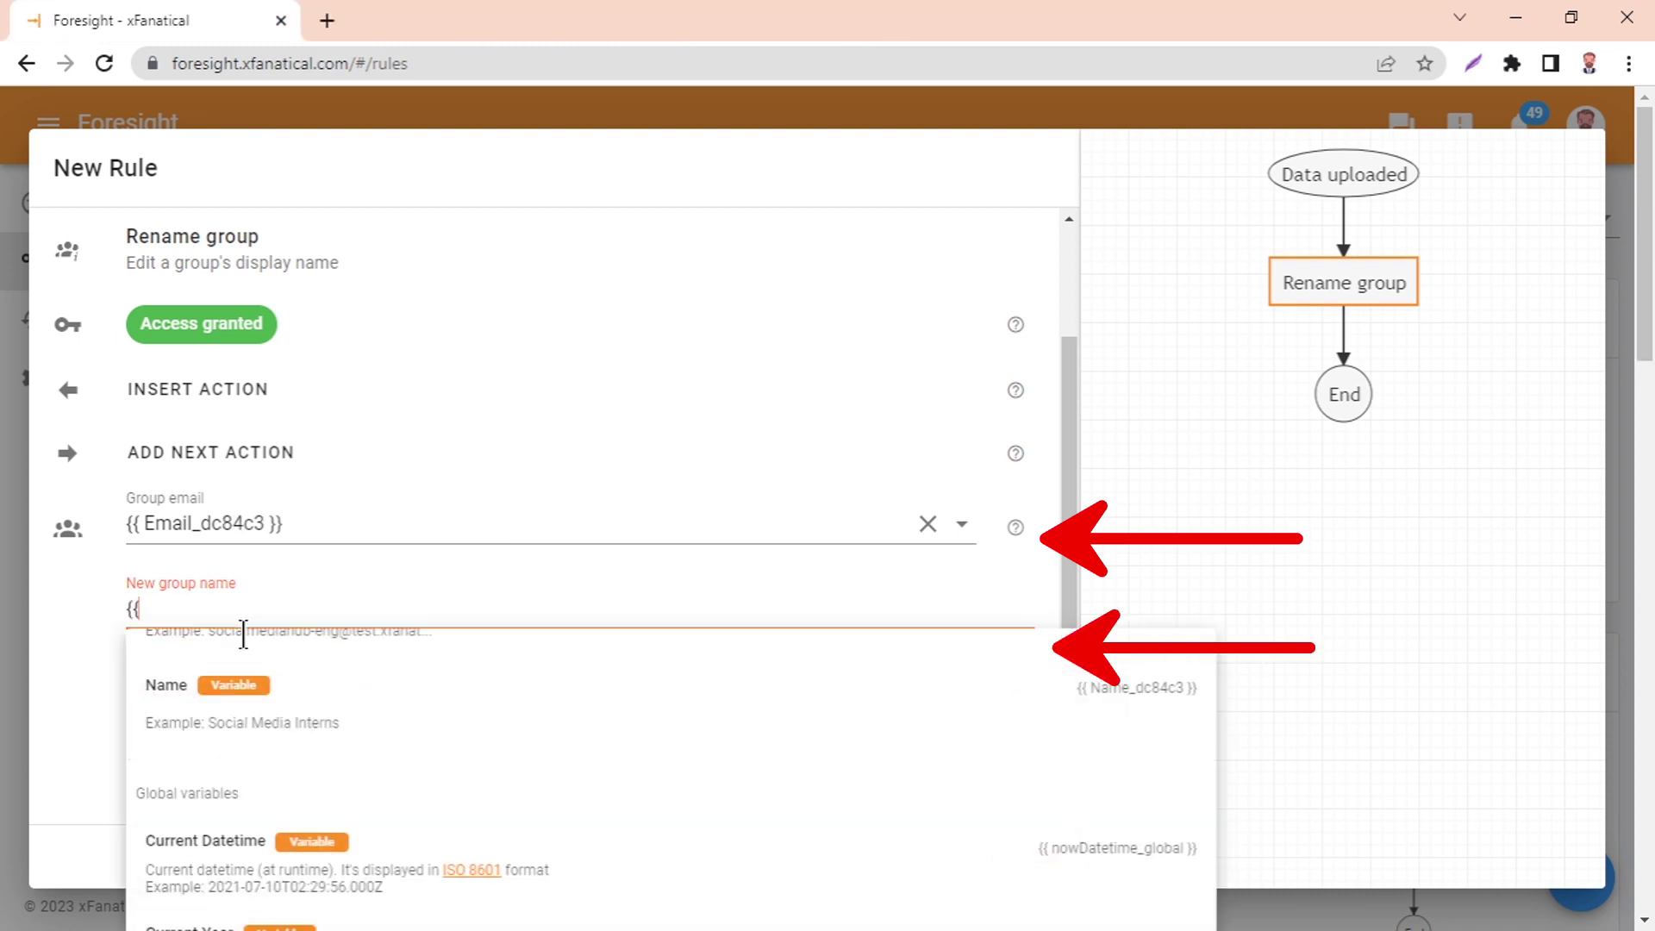
left_click(249, 713)
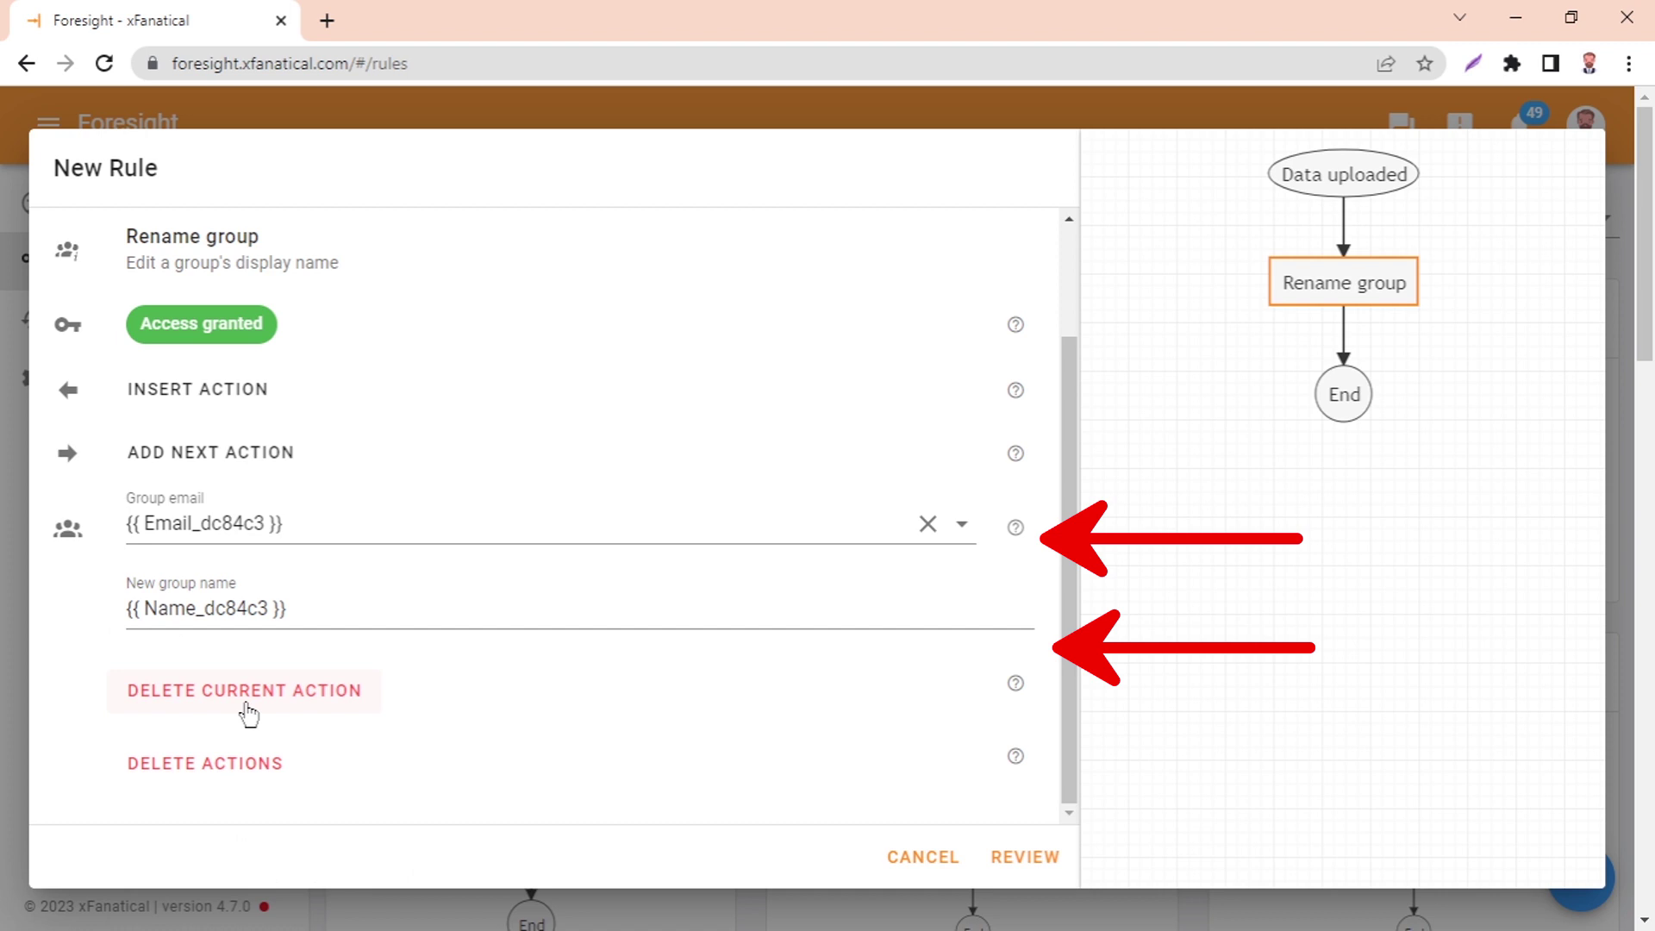
Step: Review the rule, name it 'Rename Google Groups', and create it
left_click(1022, 856)
left_click(319, 332)
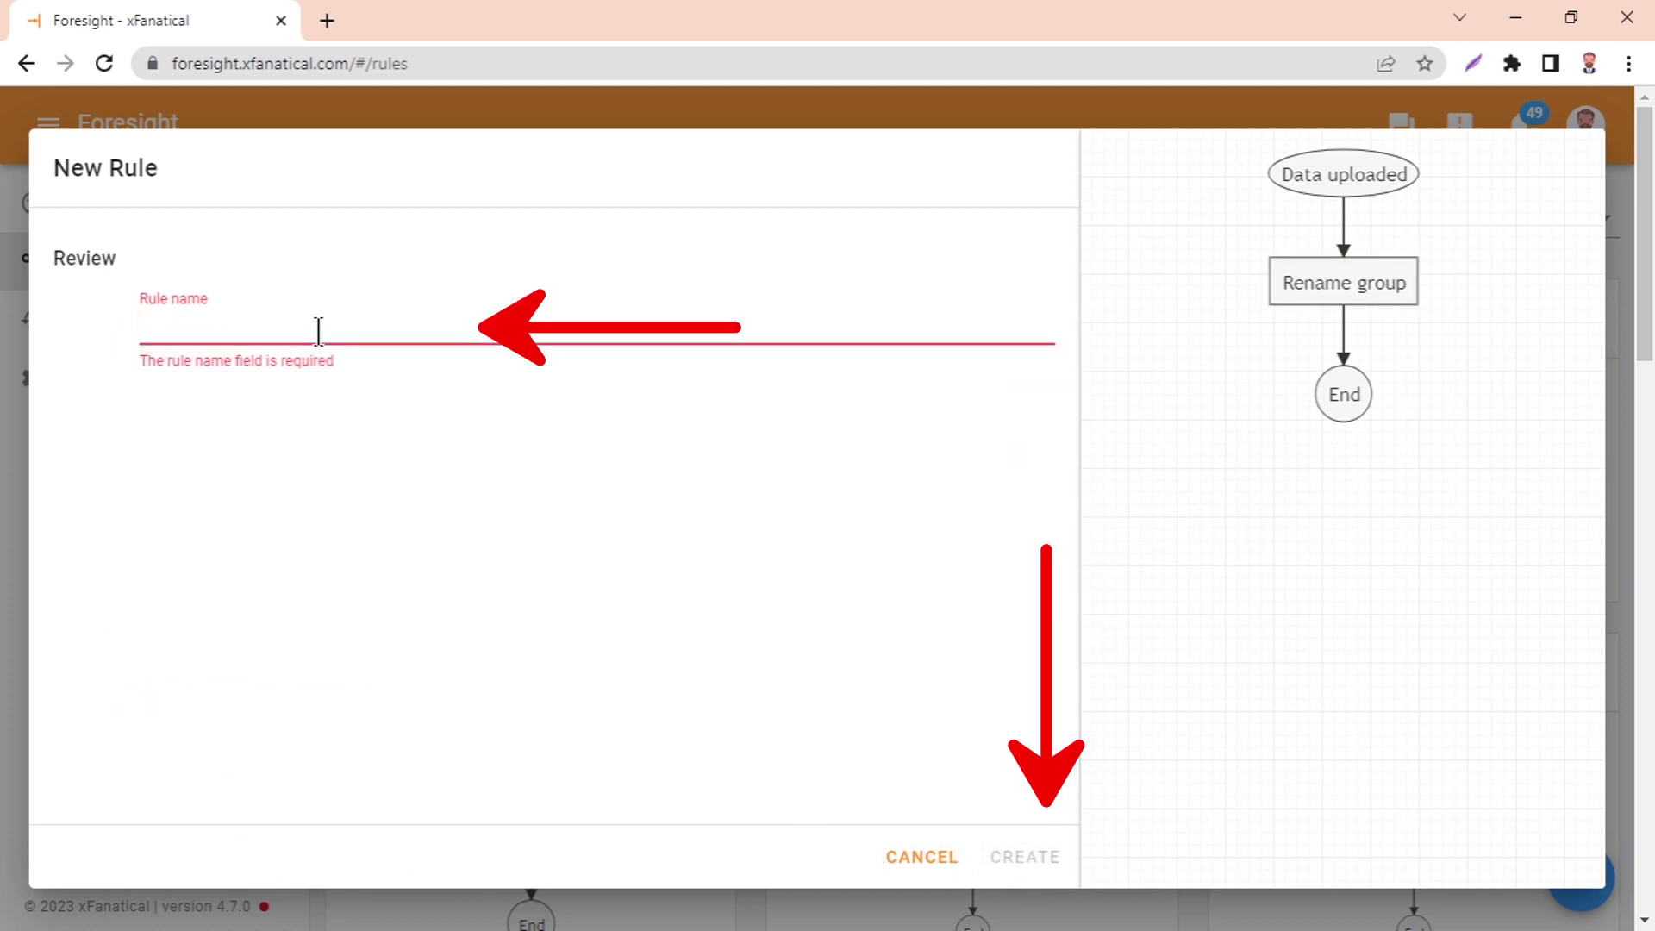
type("Re")
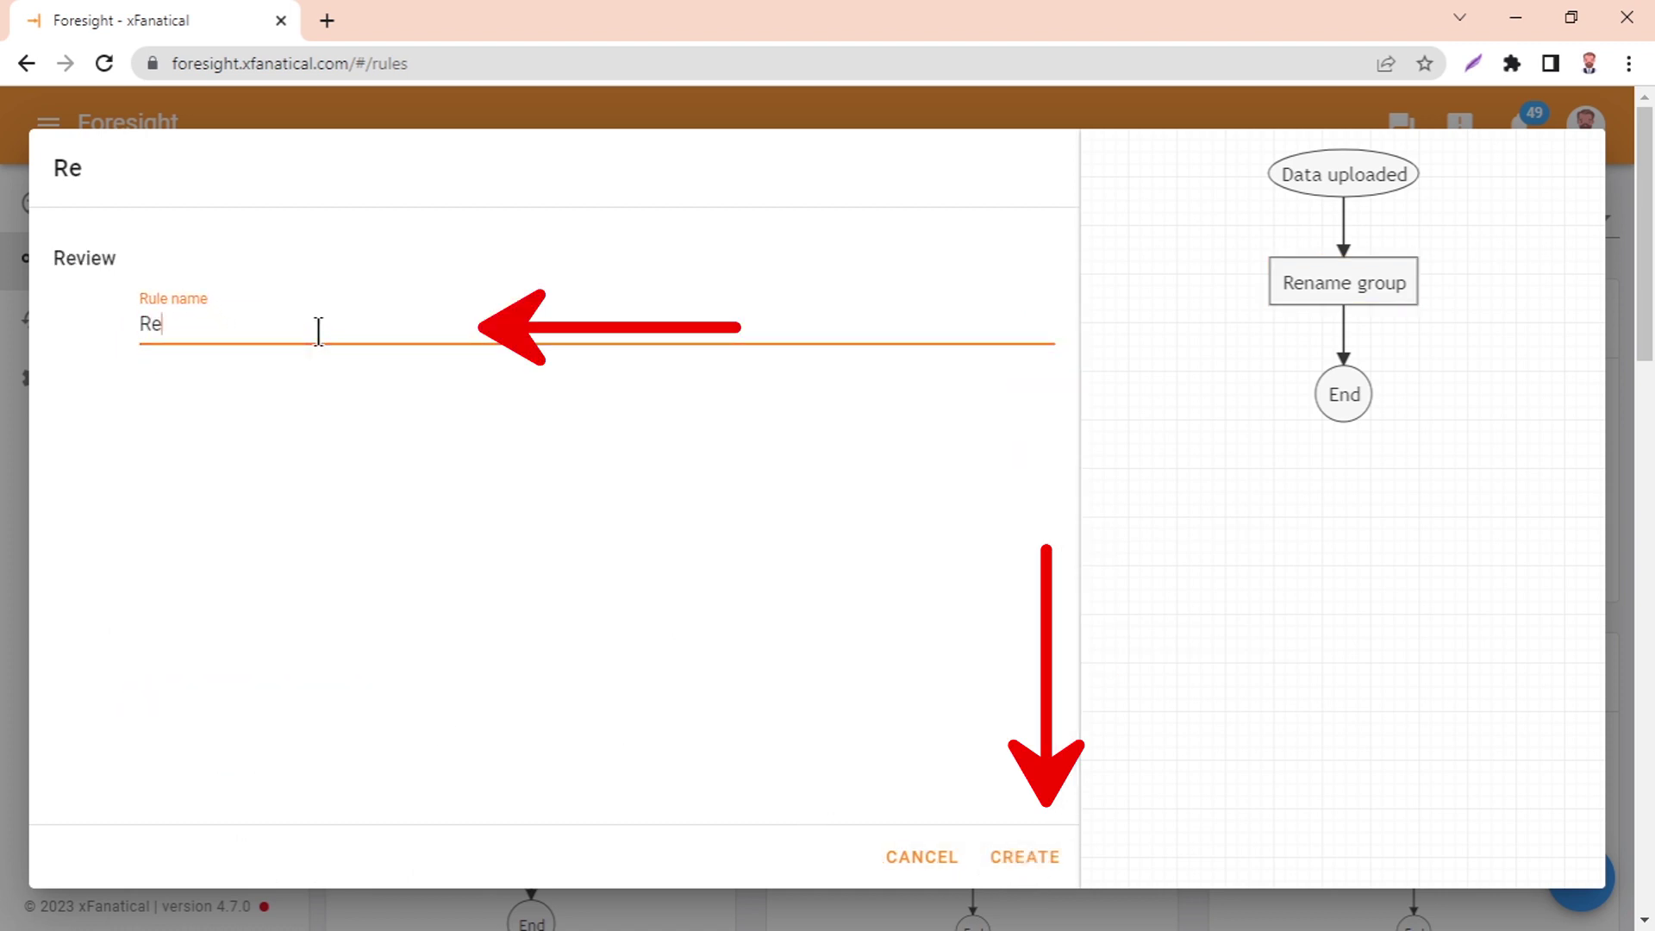
type("name Google Groups")
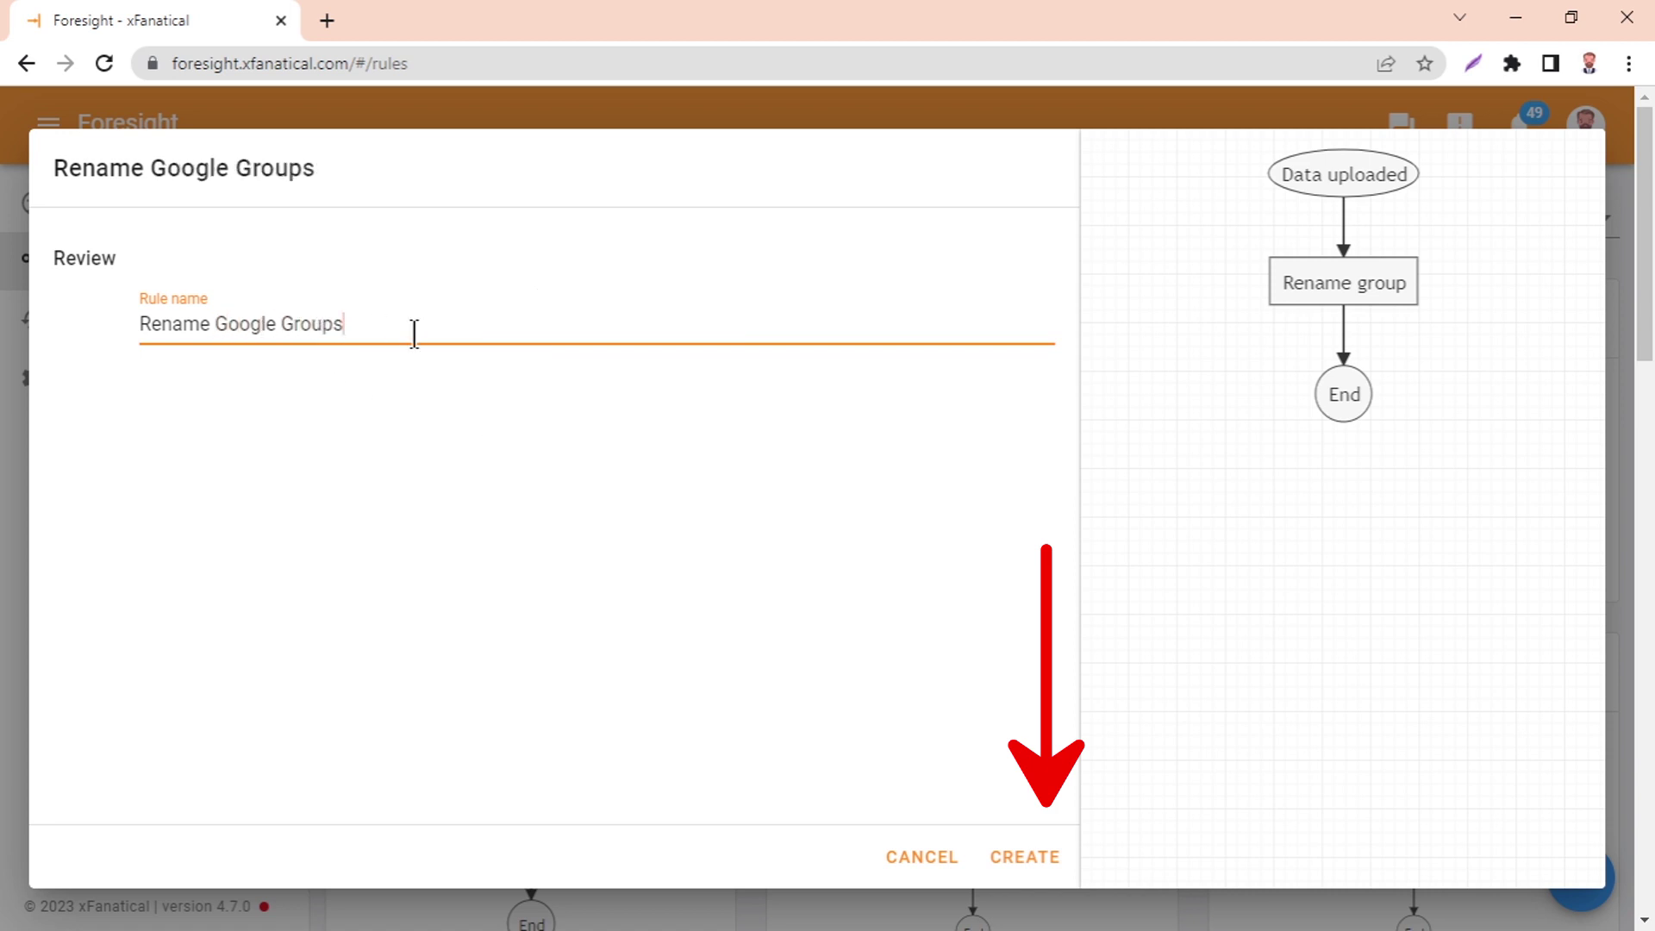
left_click(1027, 855)
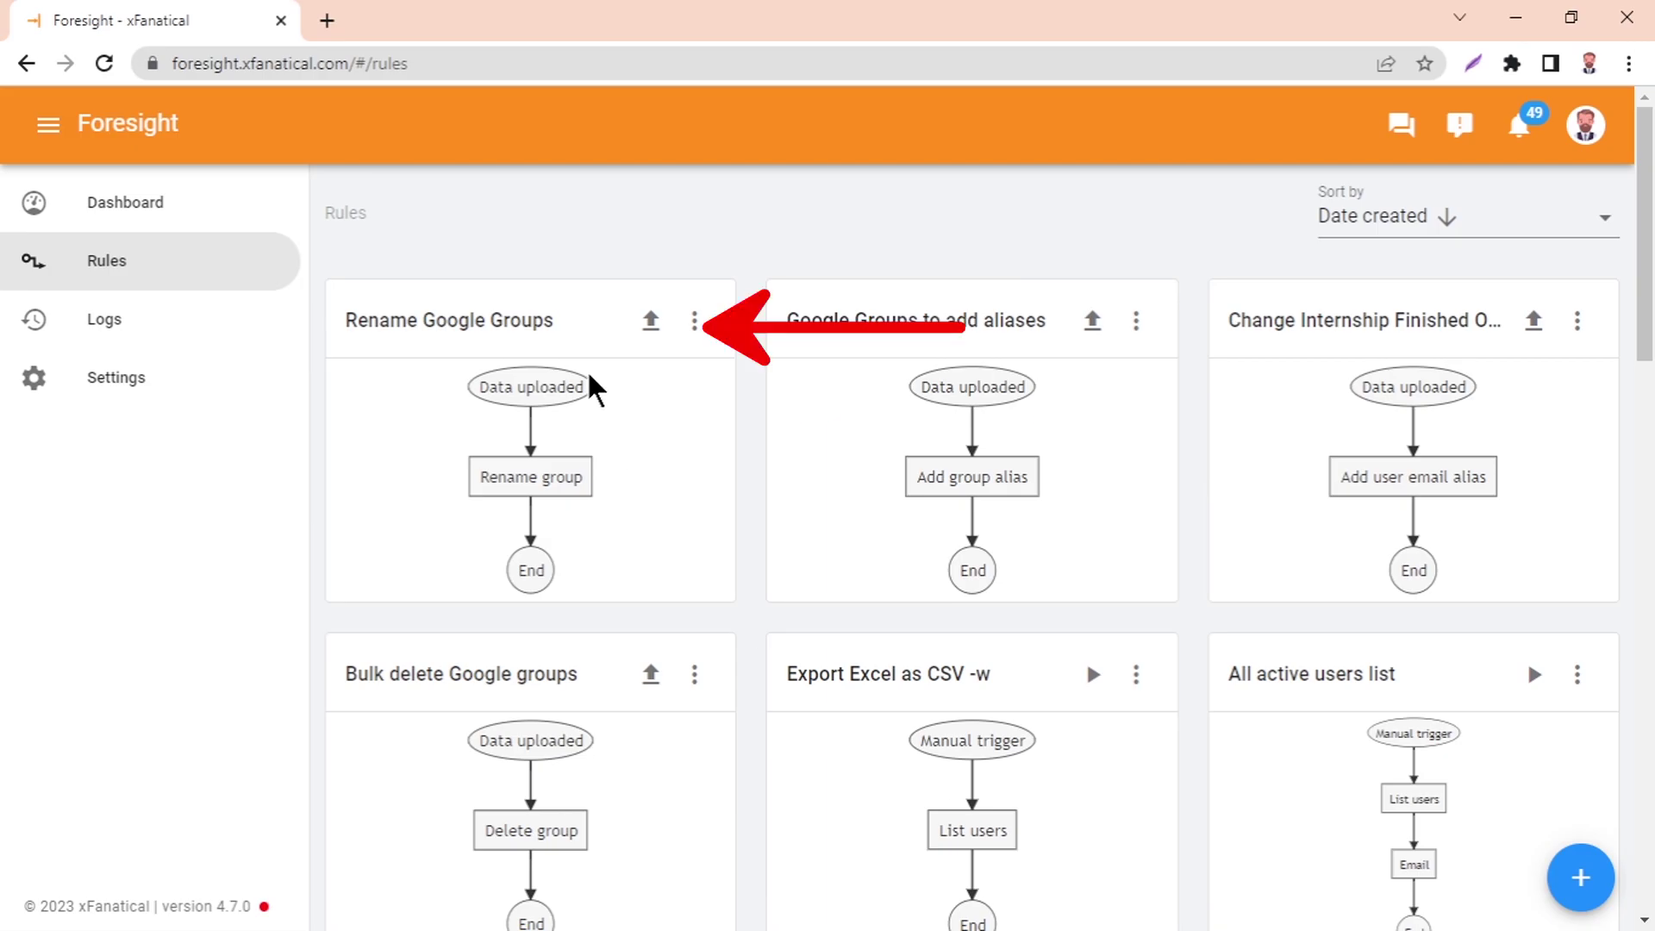
Step: Upload Rename Google Groups - Sheet1.csv to the rule and check the notifications for success
left_click(651, 321)
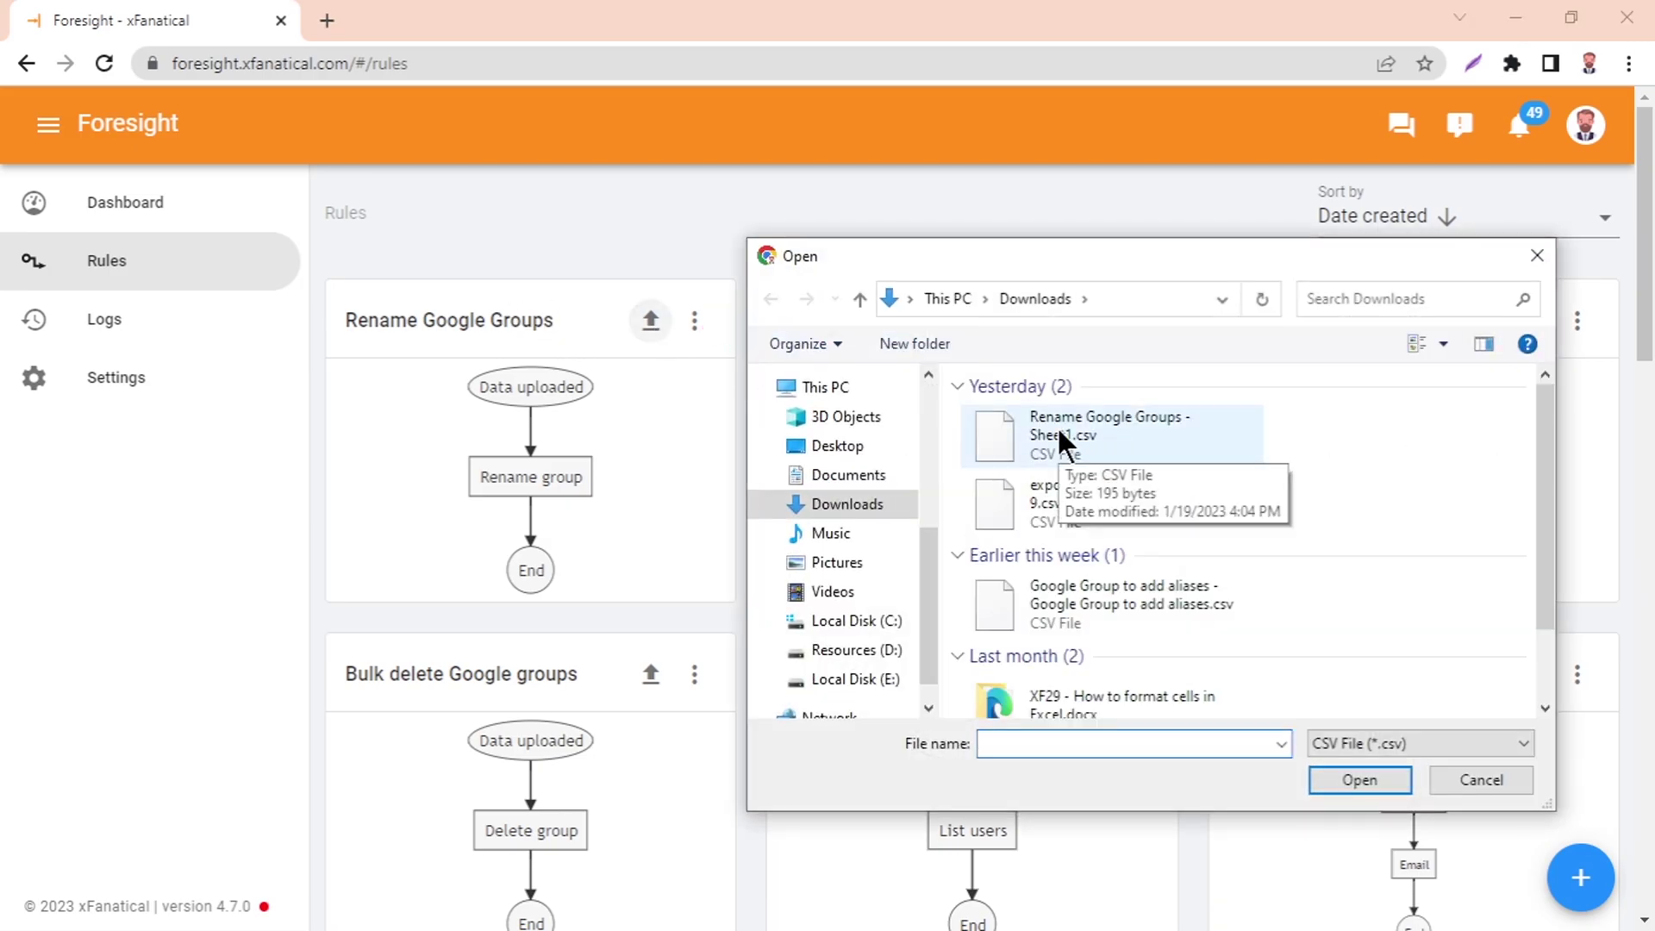
double_click(1058, 431)
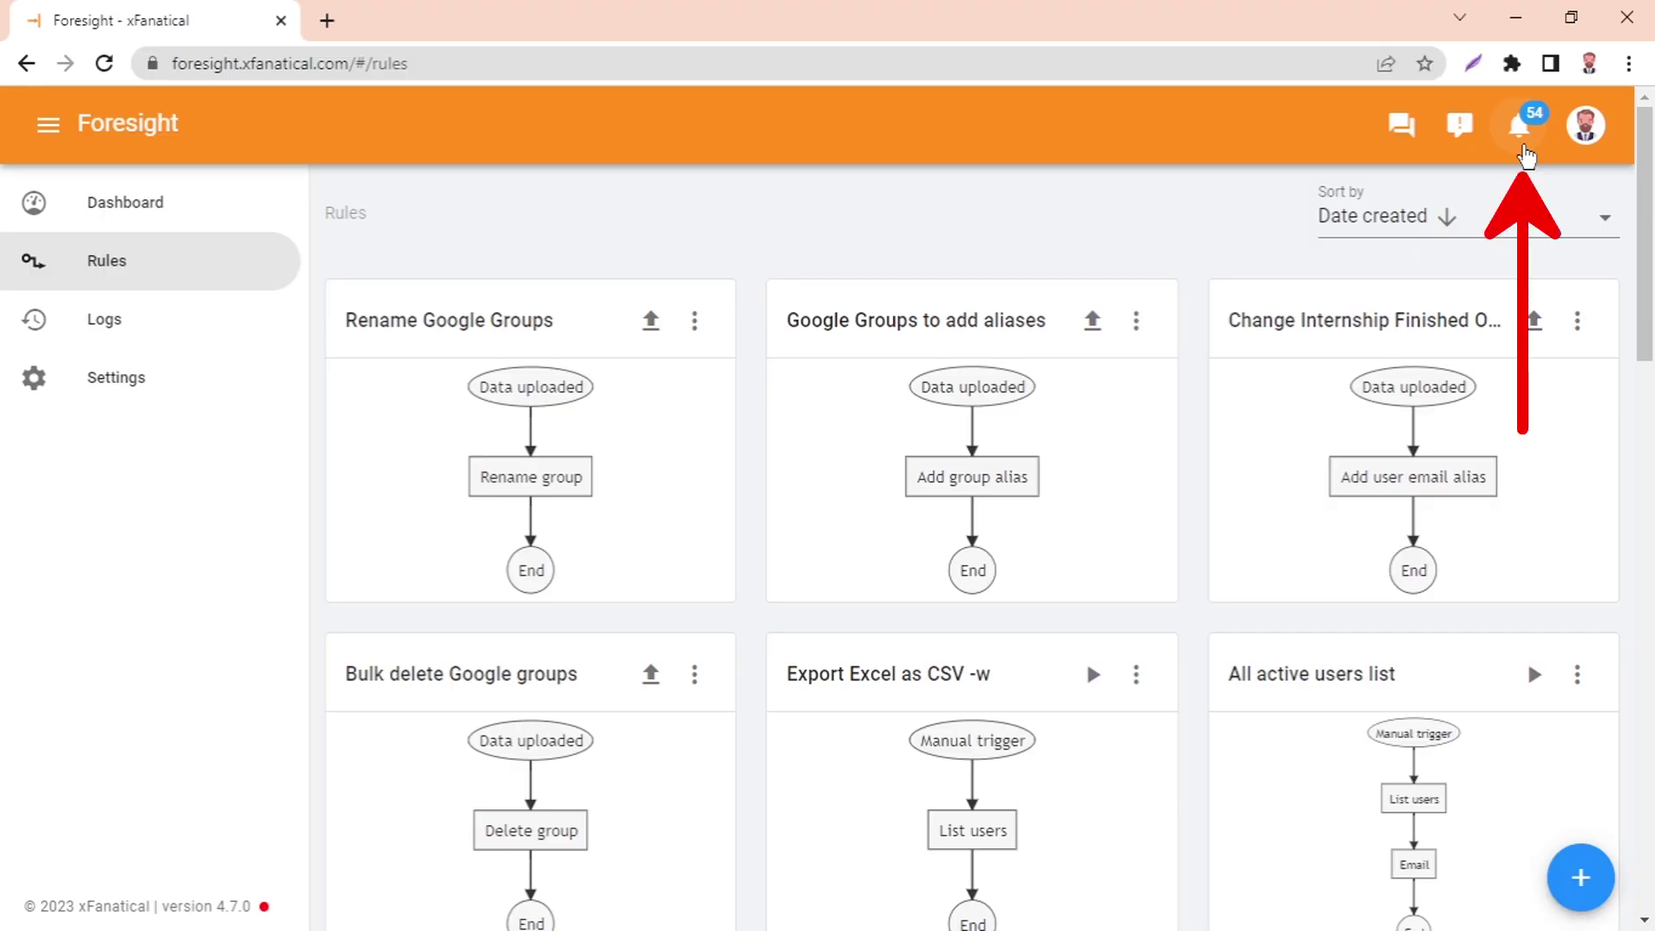
left_click(1519, 134)
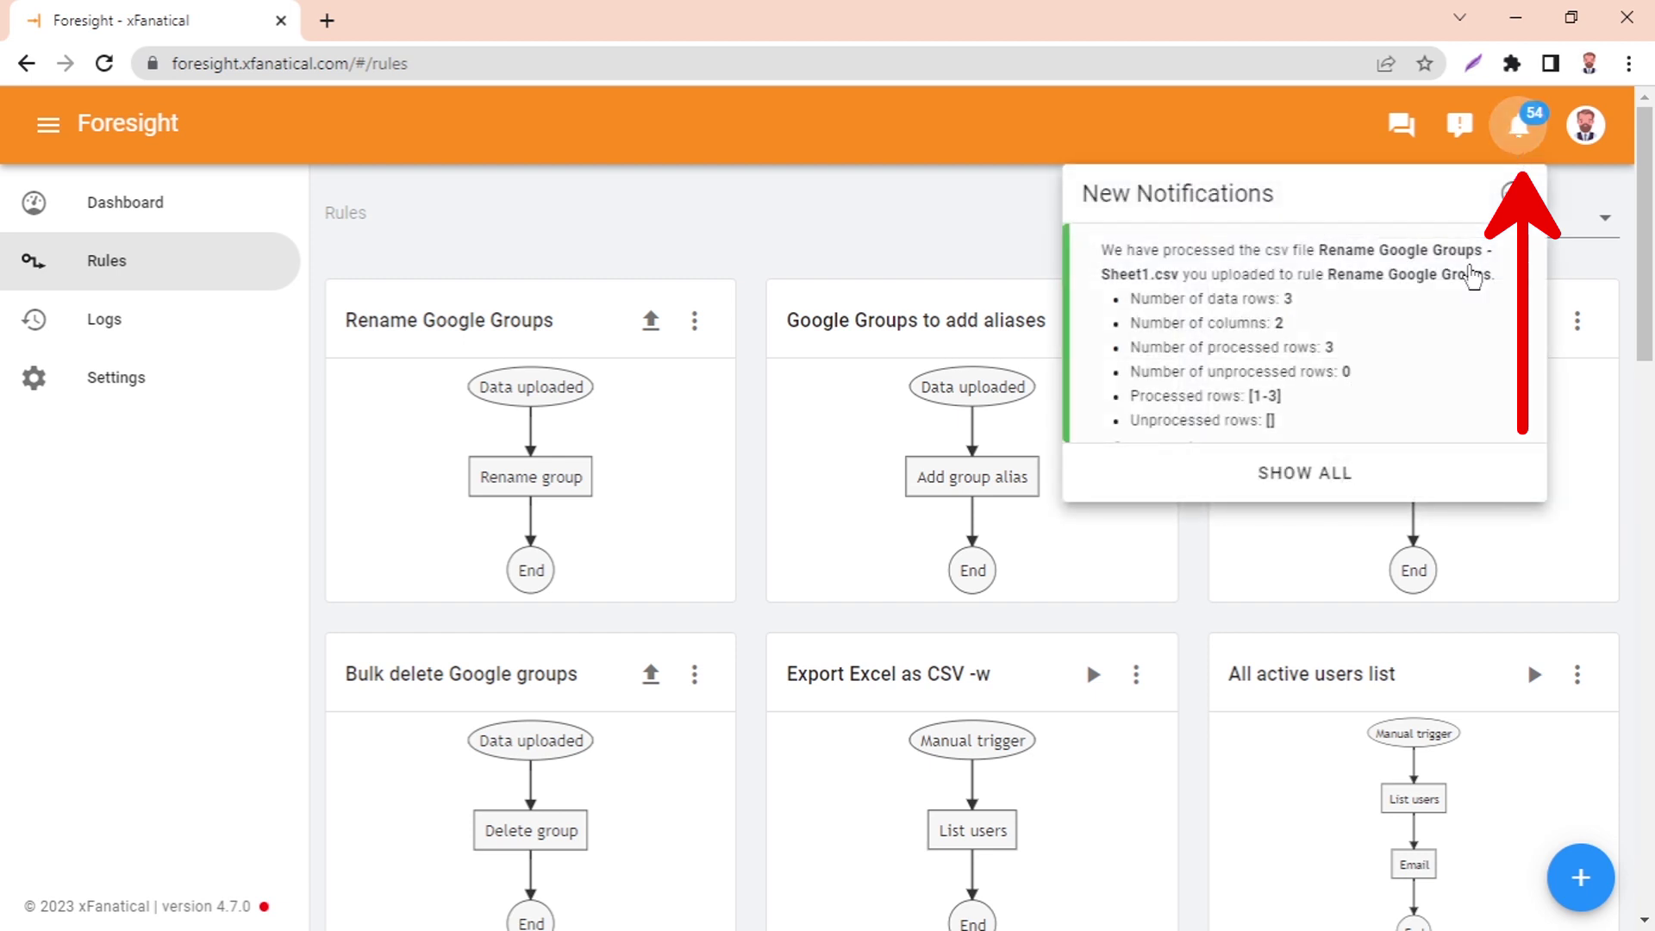
scroll(1316, 340, "down", 3)
scroll(1315, 339, "down", 2)
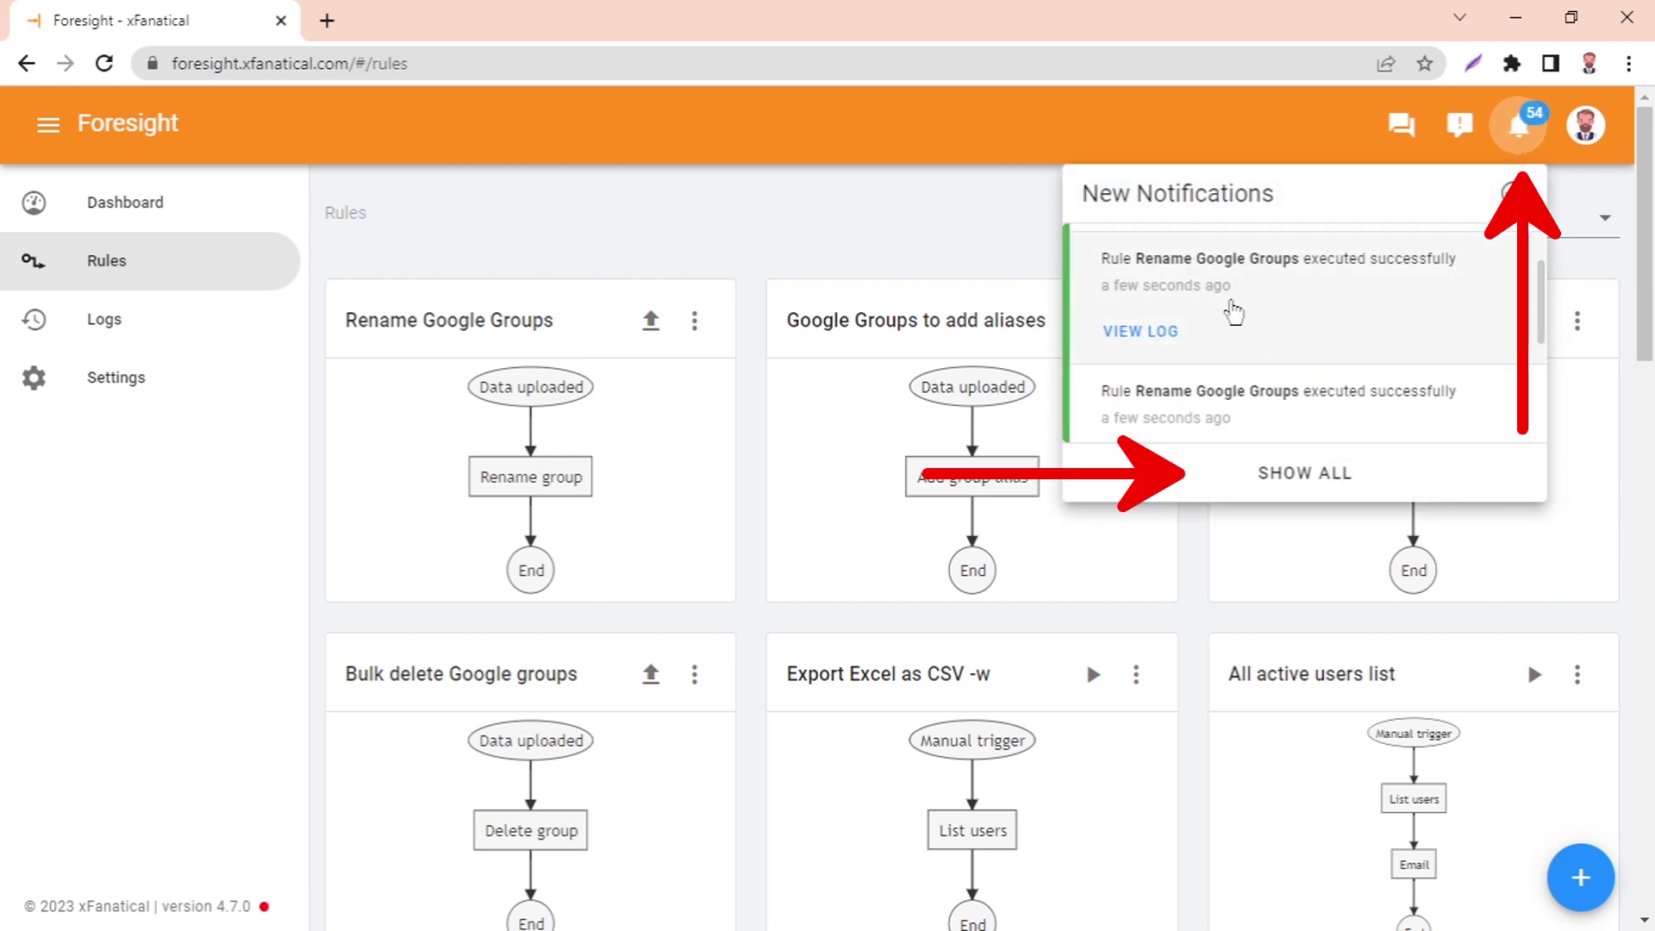
Step: Expand each log run to confirm Customer Services, Engineering and Social Media Interns renames
left_click(1155, 331)
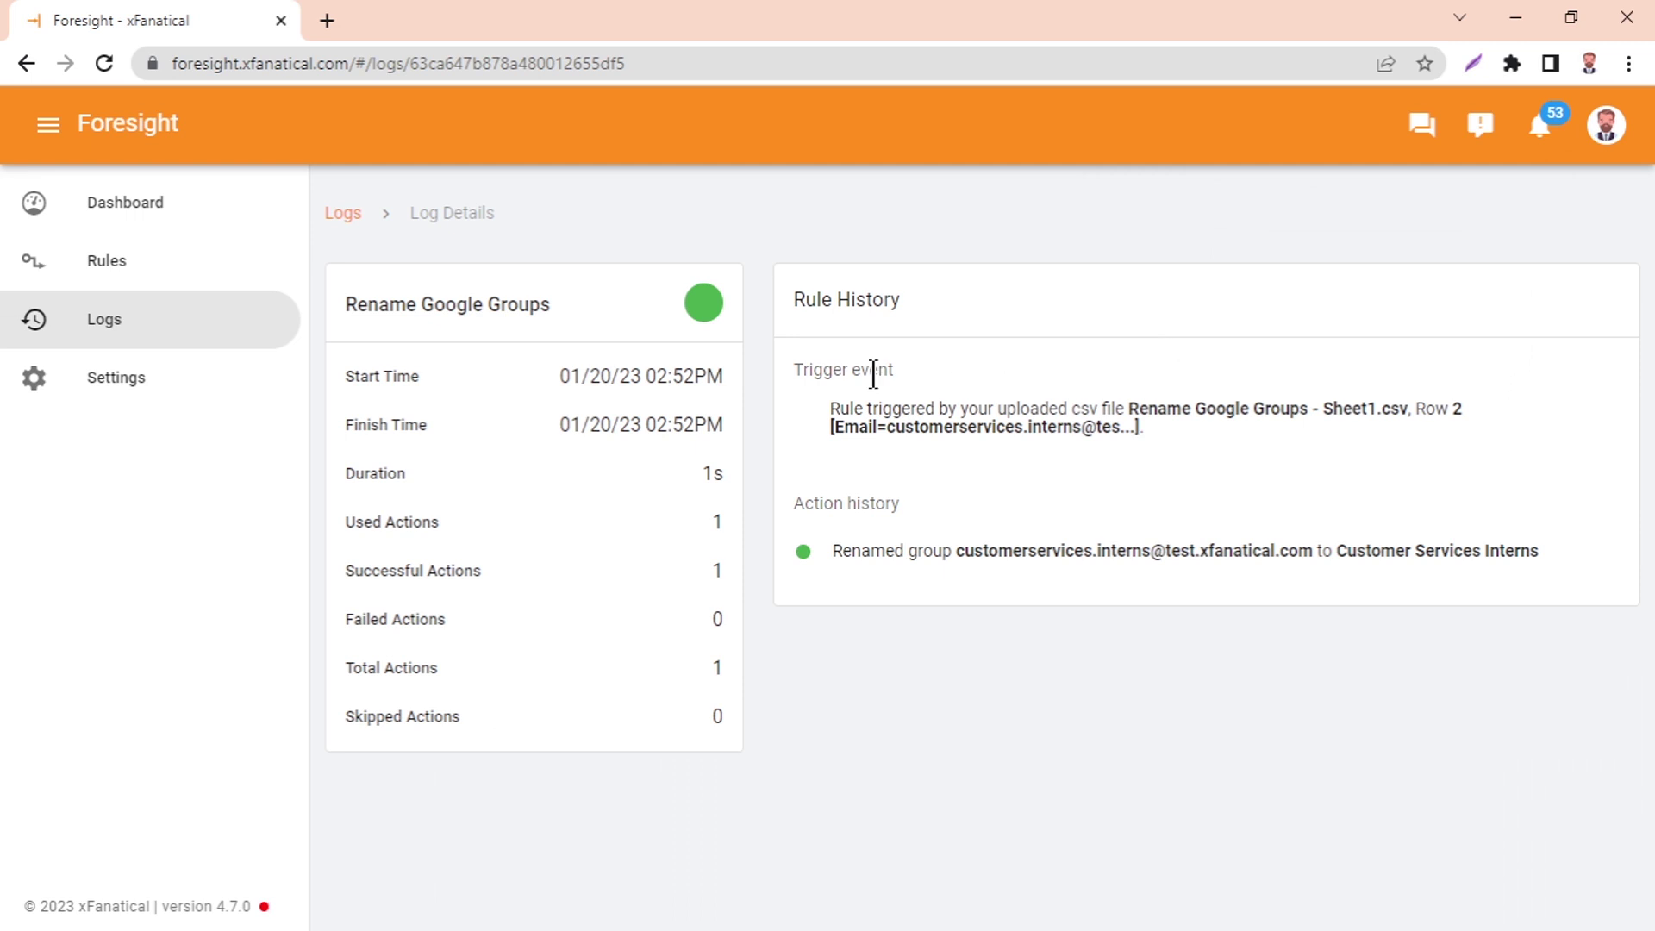
left_click(205, 336)
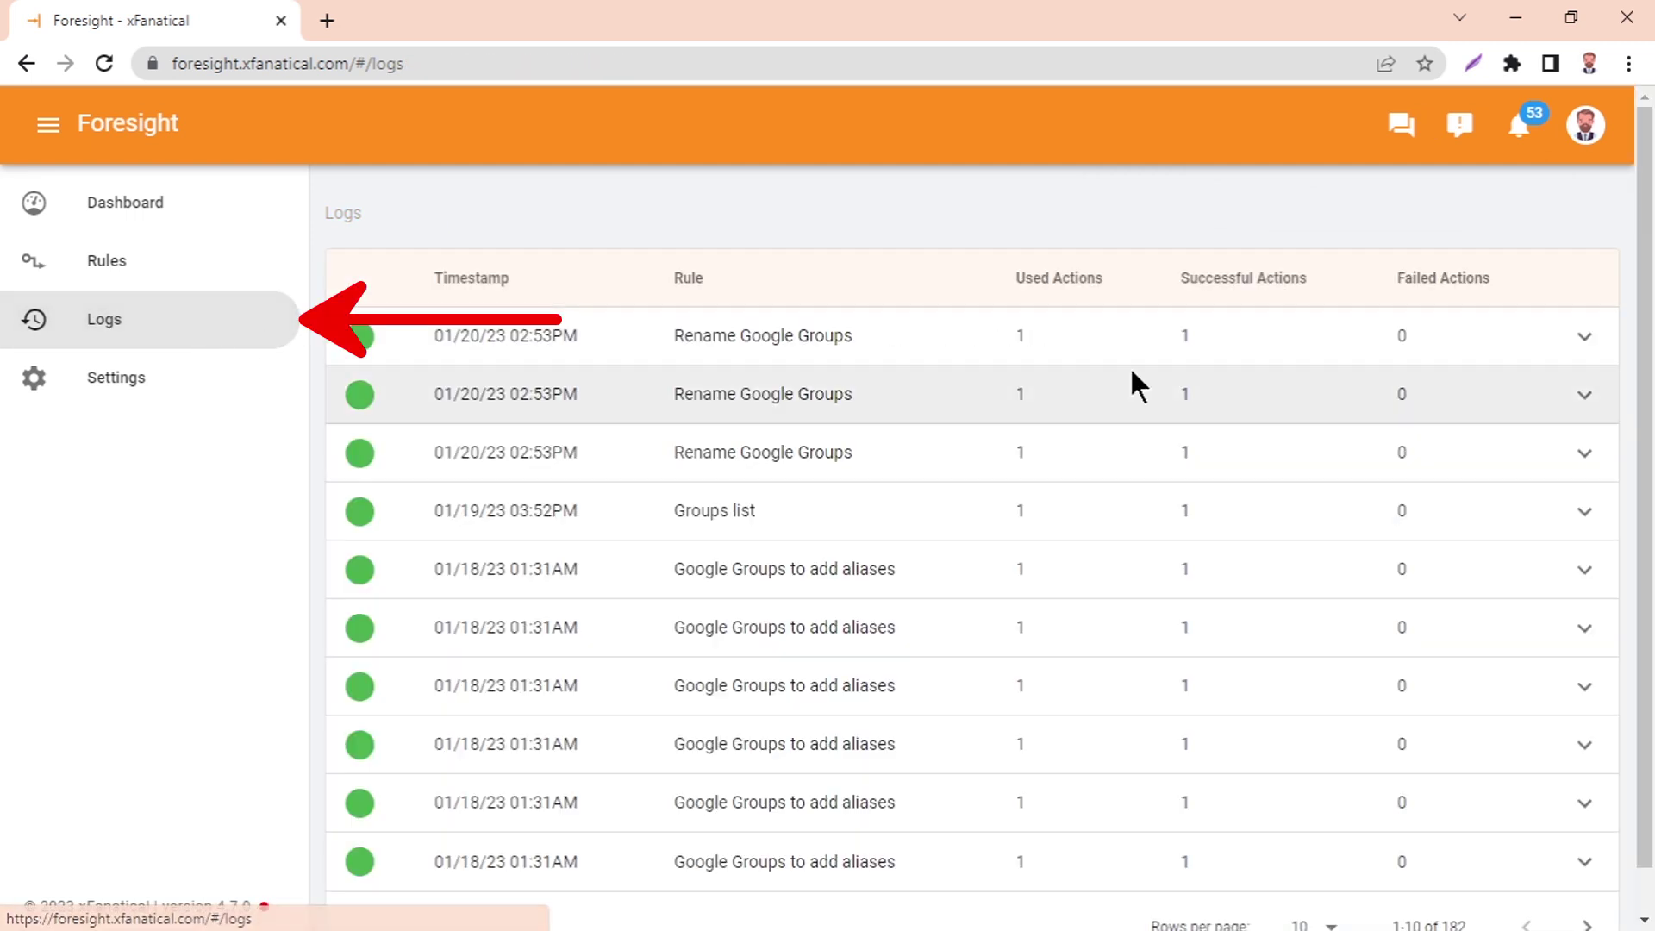
left_click(1585, 336)
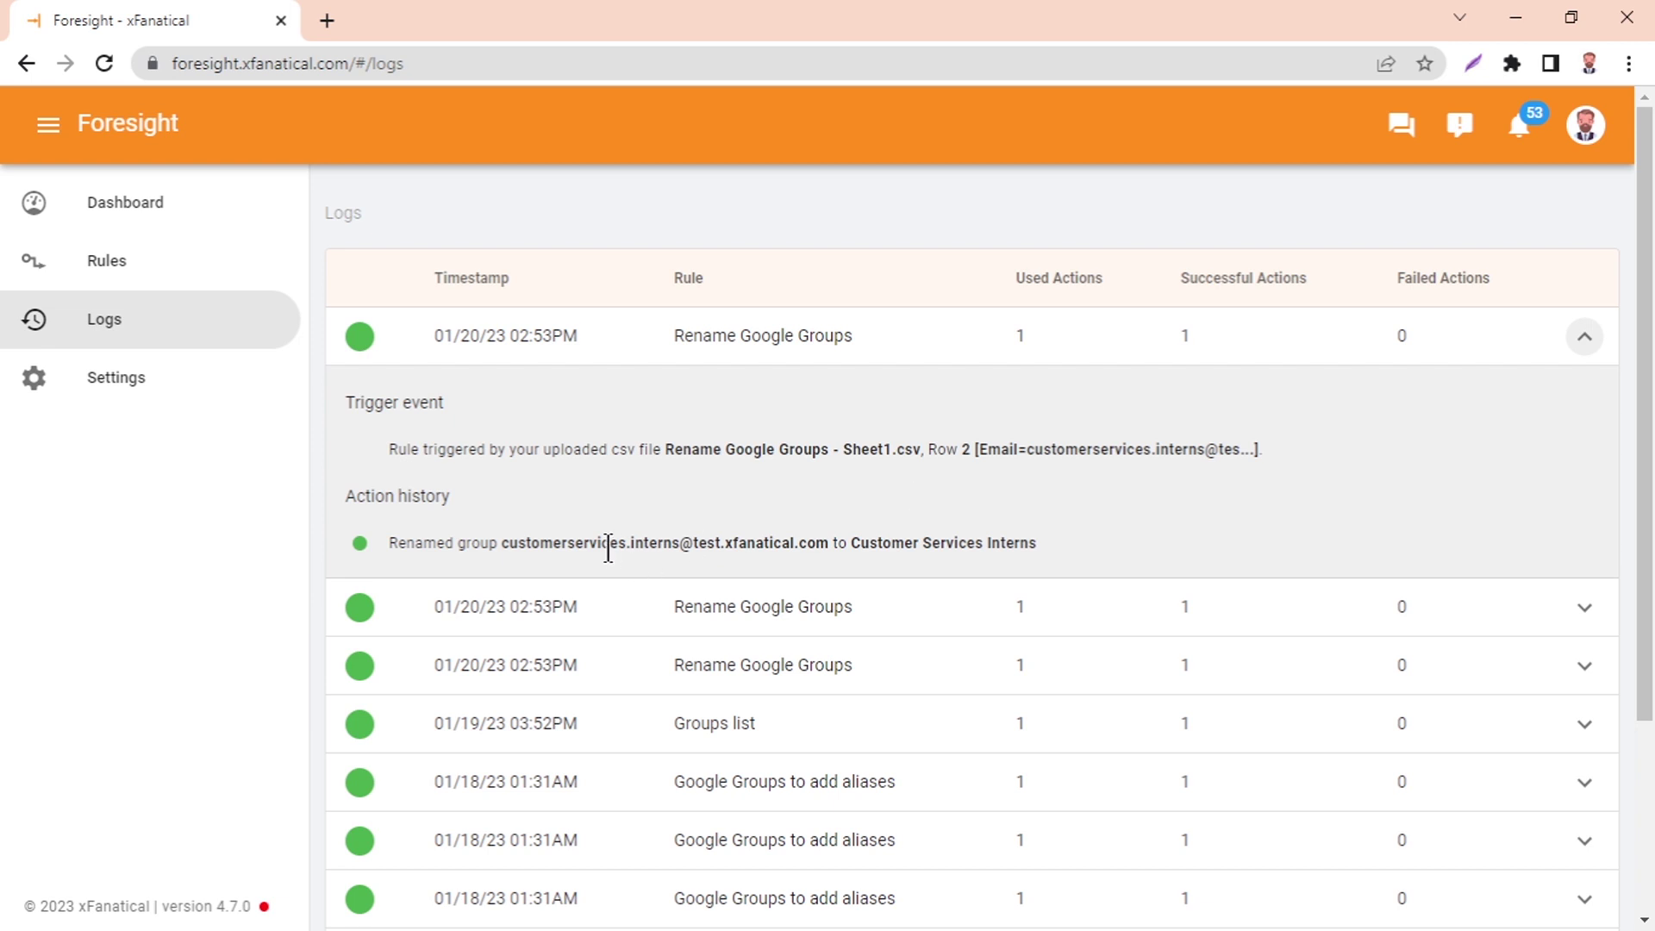
left_click_drag(852, 543, 1038, 545)
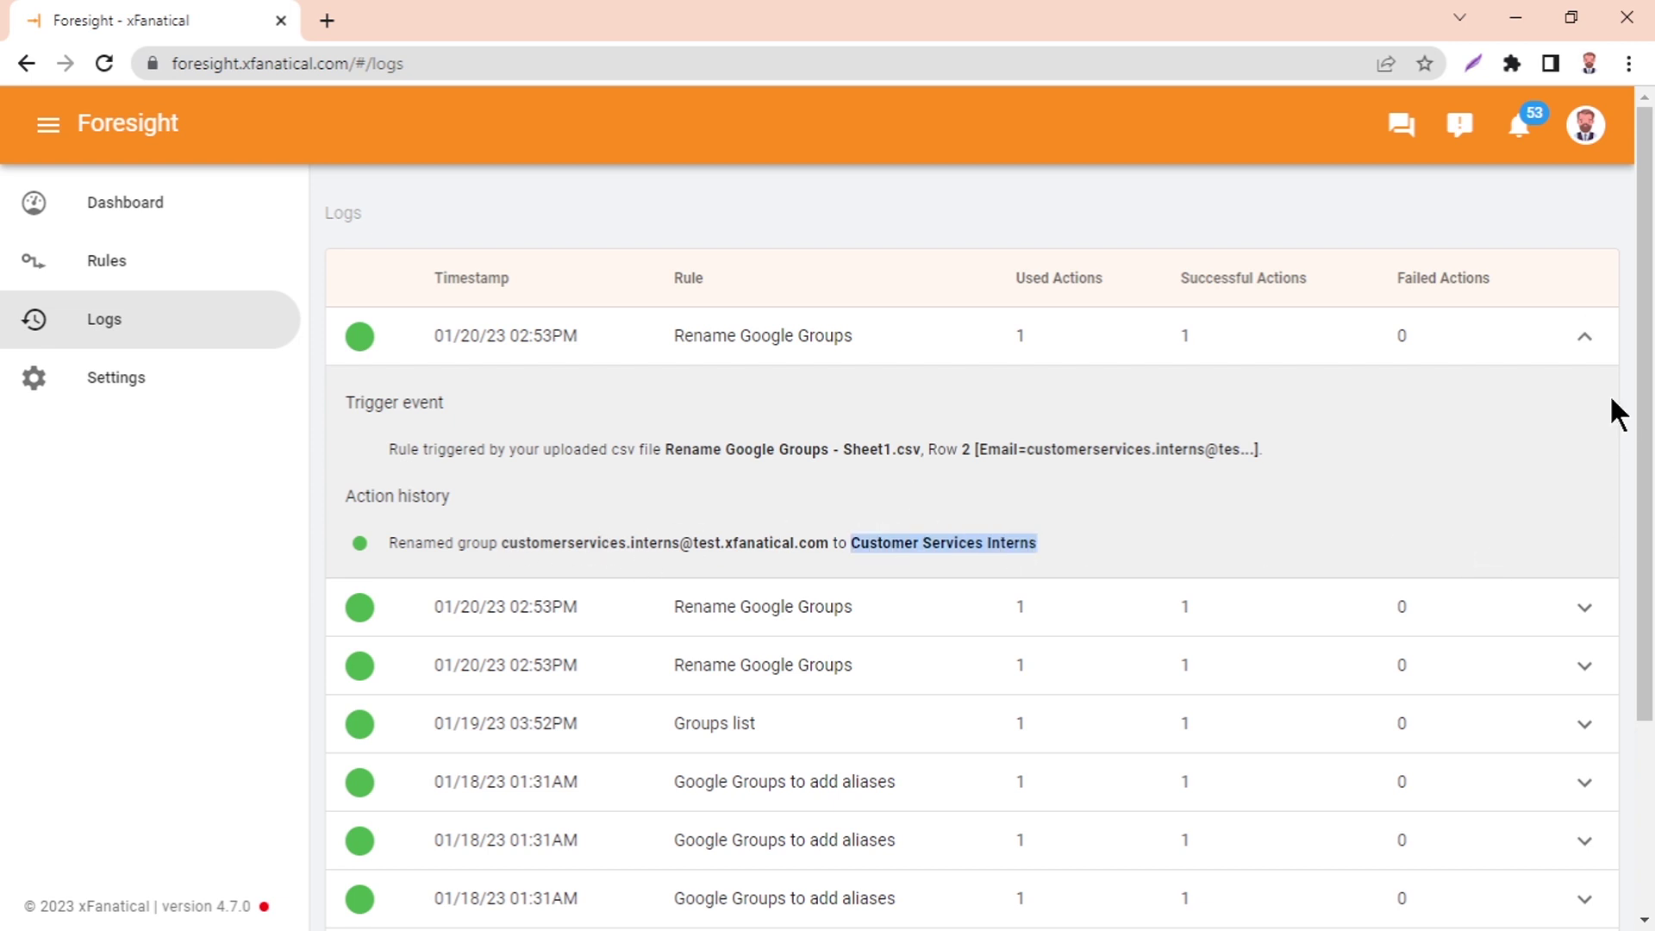
left_click(1584, 336)
left_click(1584, 394)
left_click_drag(743, 600, 878, 601)
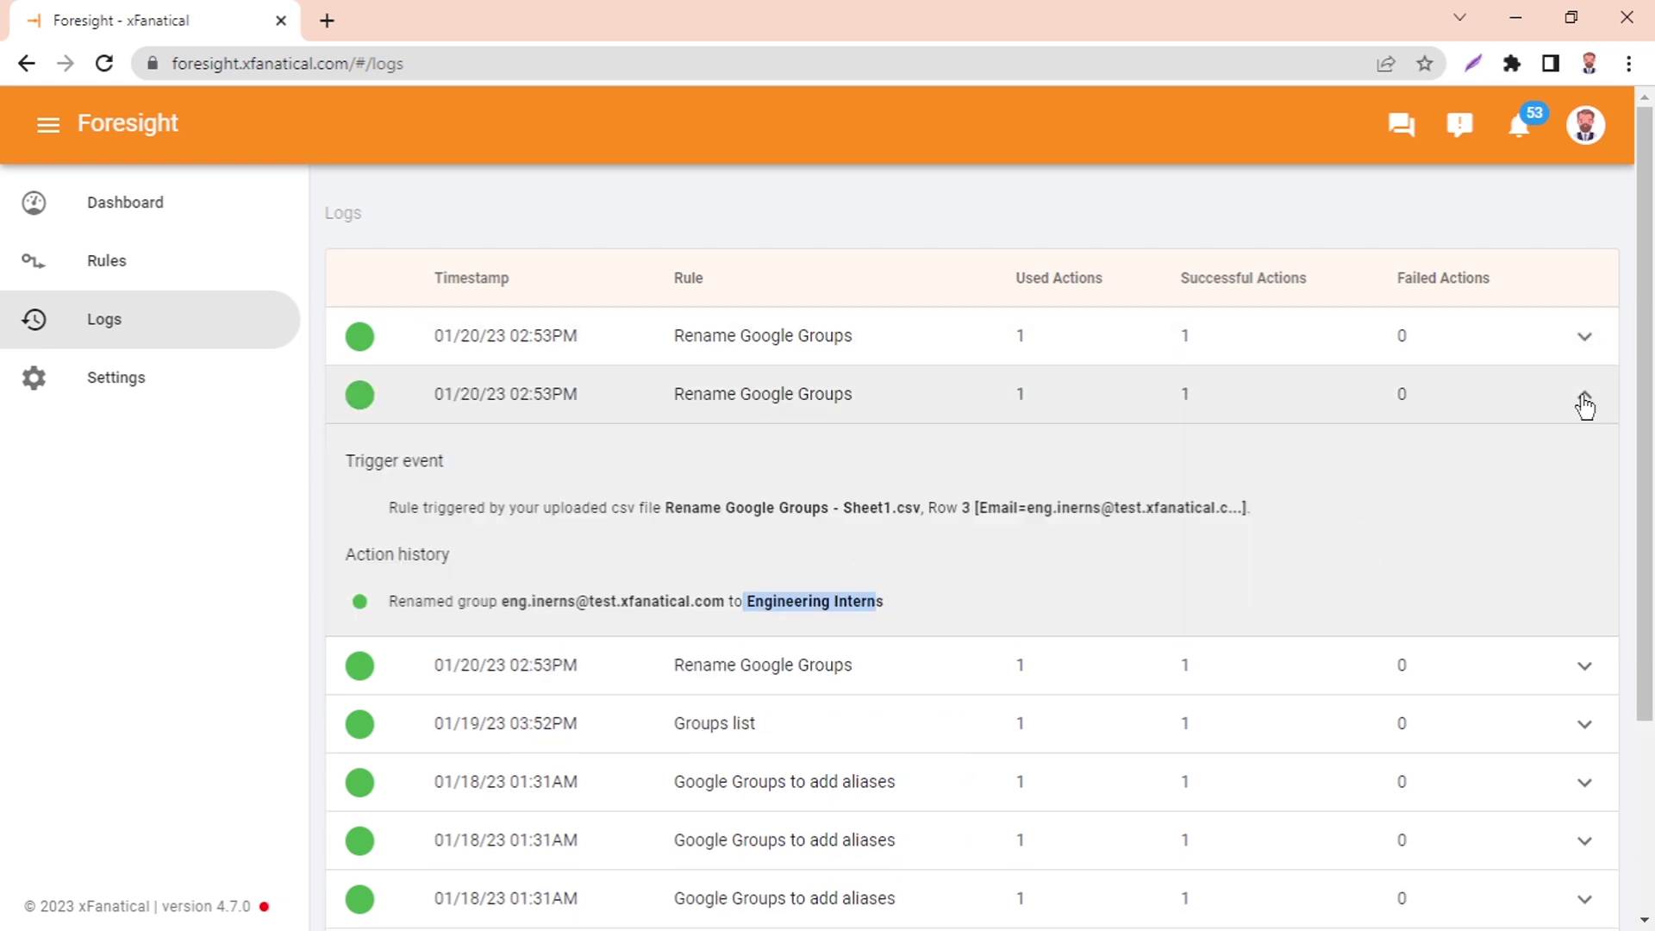
left_click(1584, 394)
left_click(1584, 452)
left_click_drag(959, 660, 815, 660)
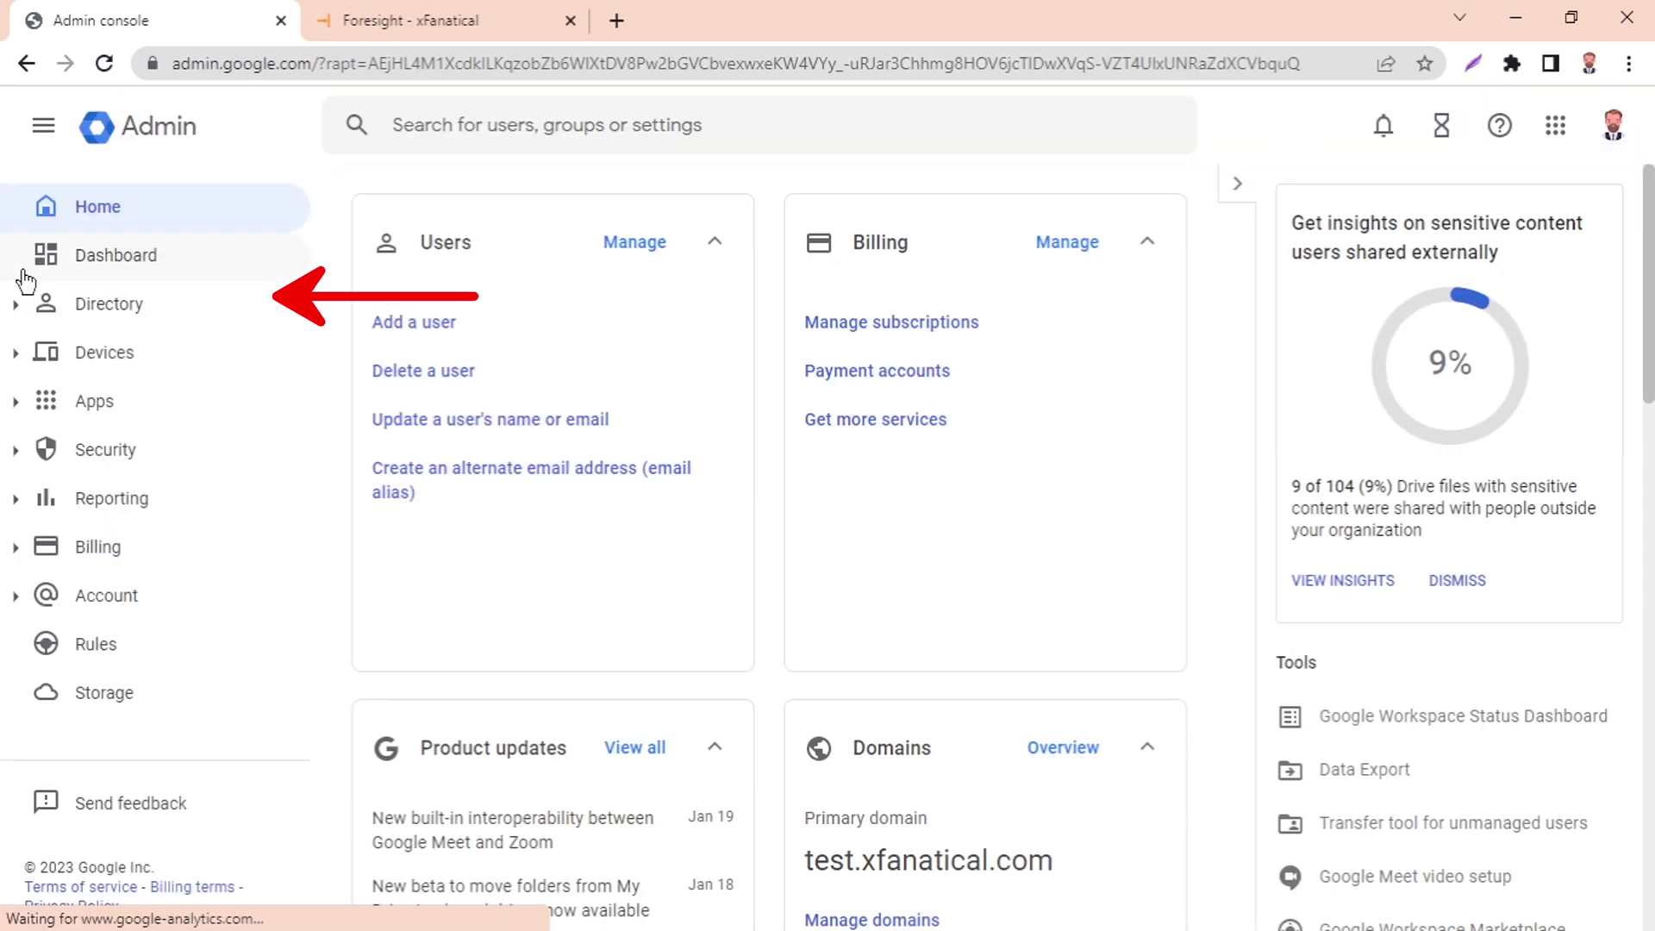
Step: Open Directory > Groups and scroll to find the three renamed Interns groups
left_click(24, 310)
left_click(119, 415)
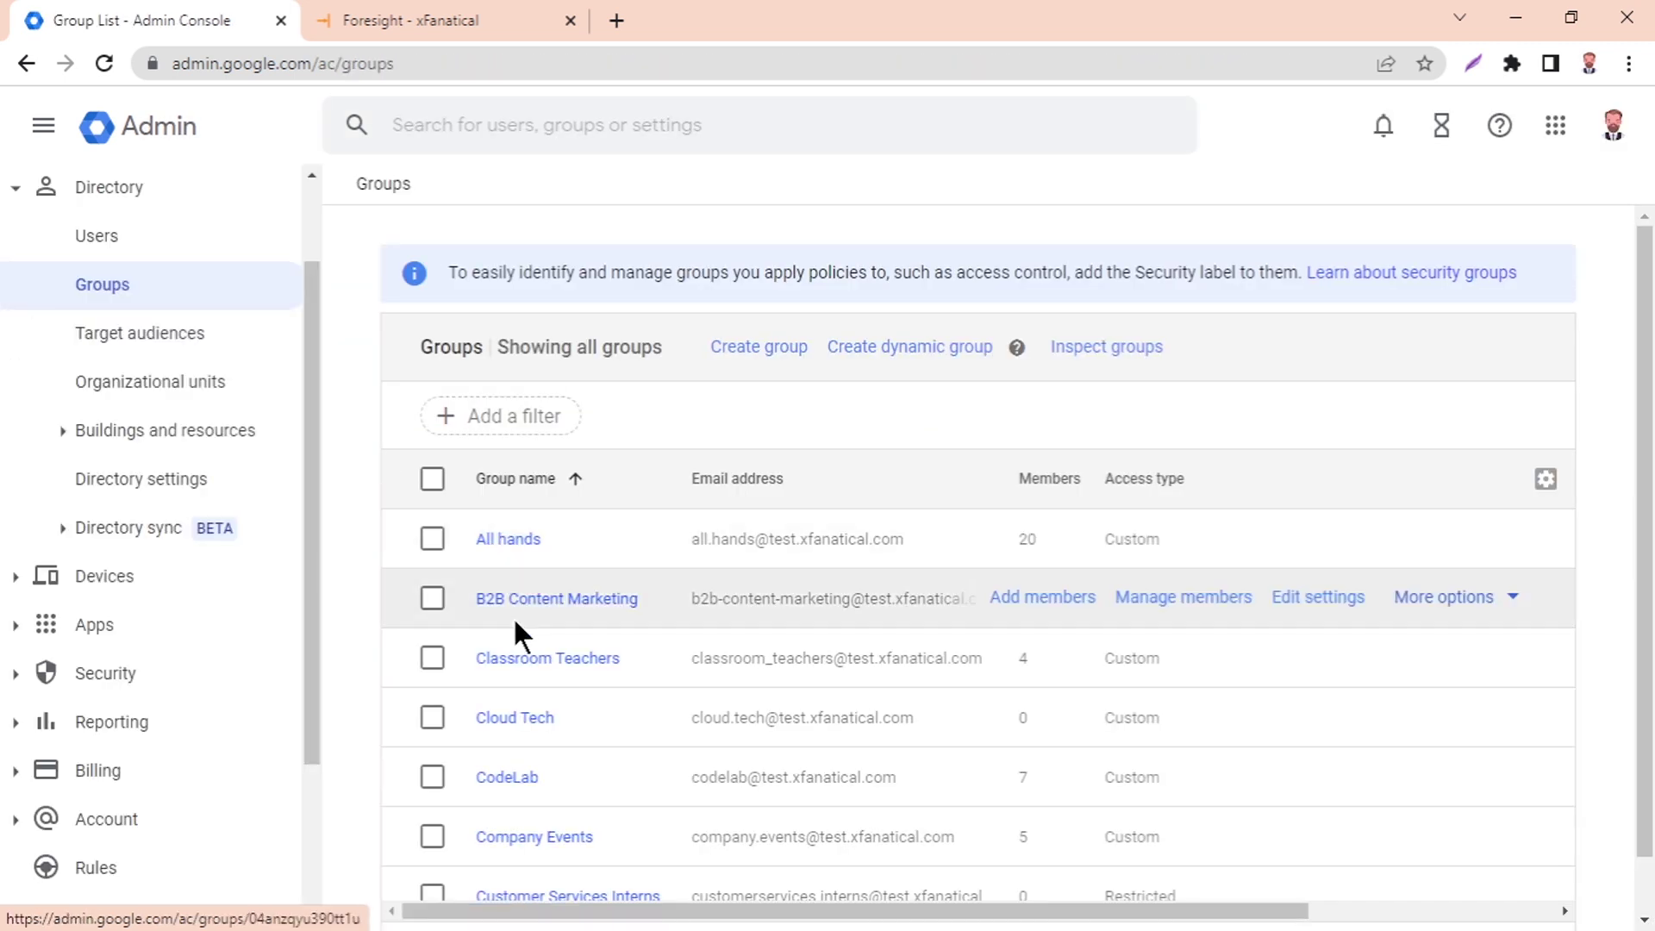
scroll(521, 619, "down", 3)
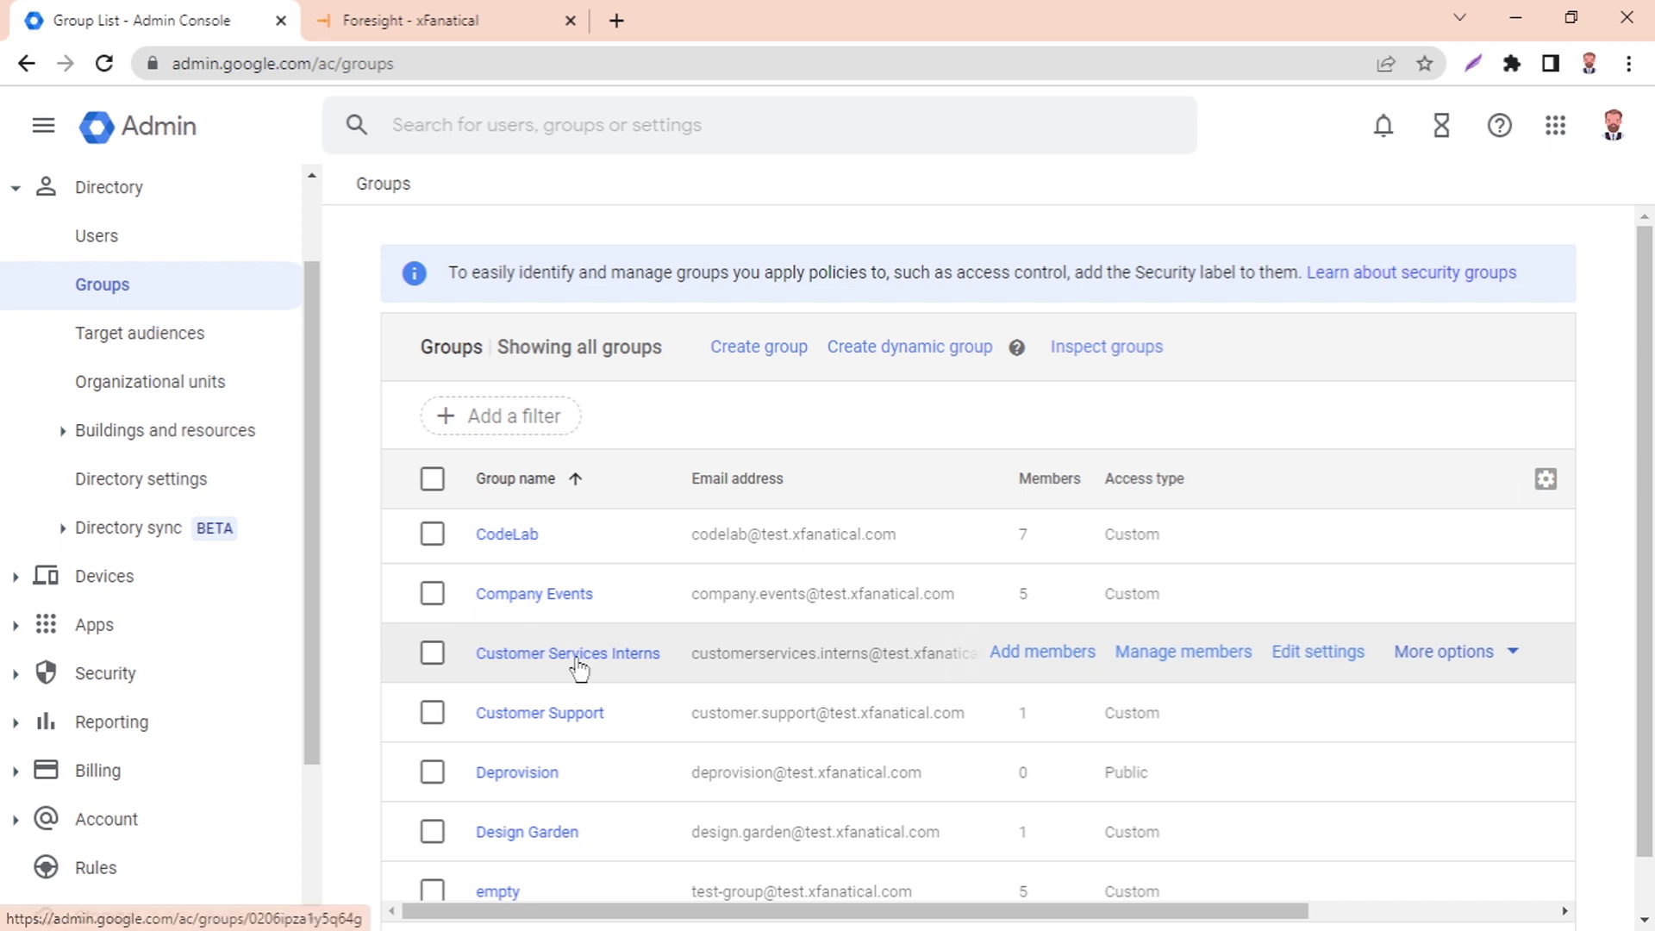
scroll(603, 660, "down", 2)
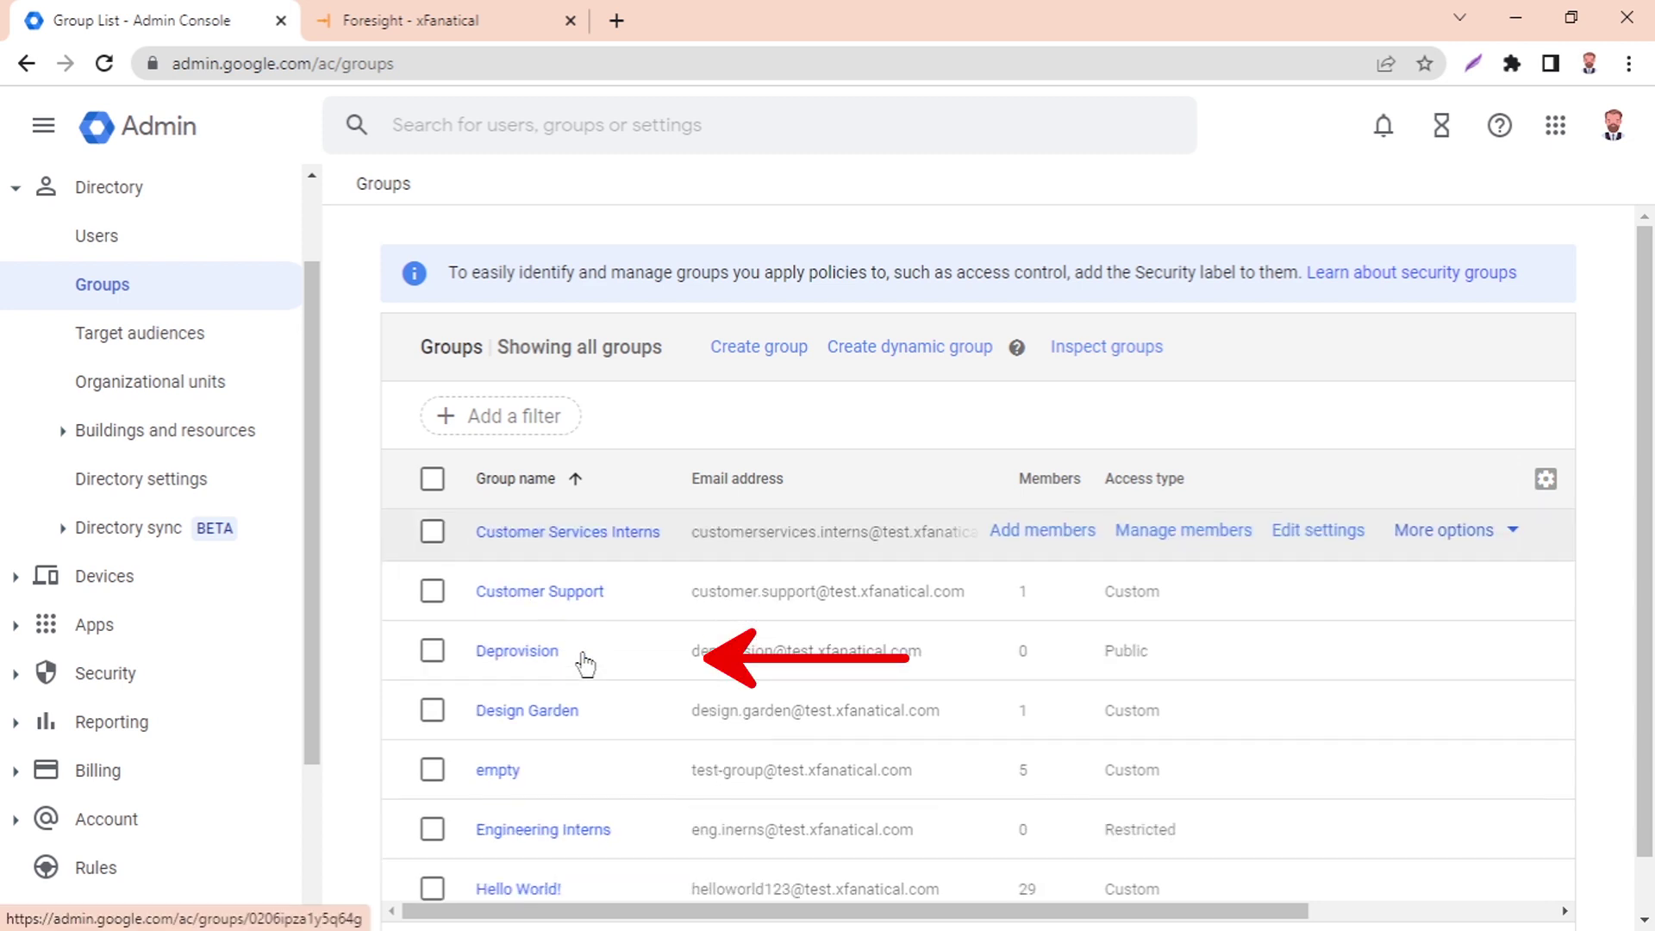
scroll(580, 662, "down", 1)
scroll(573, 621, "down", 2)
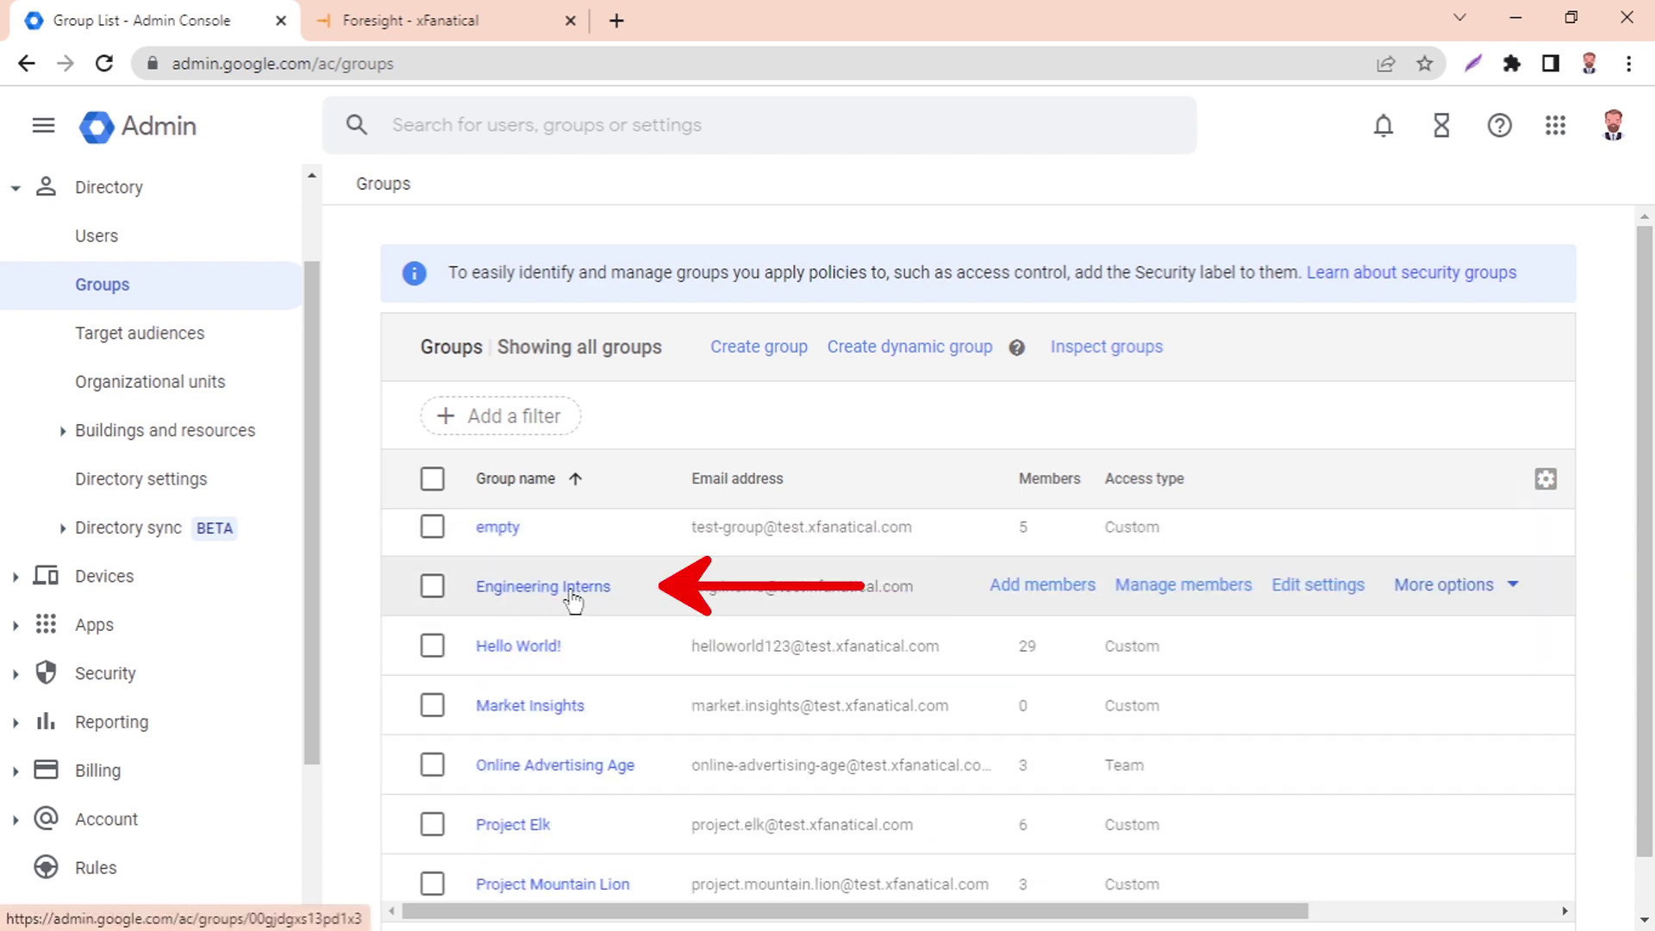
scroll(569, 598, "down", 2)
scroll(569, 598, "down", 2)
scroll(569, 599, "down", 2)
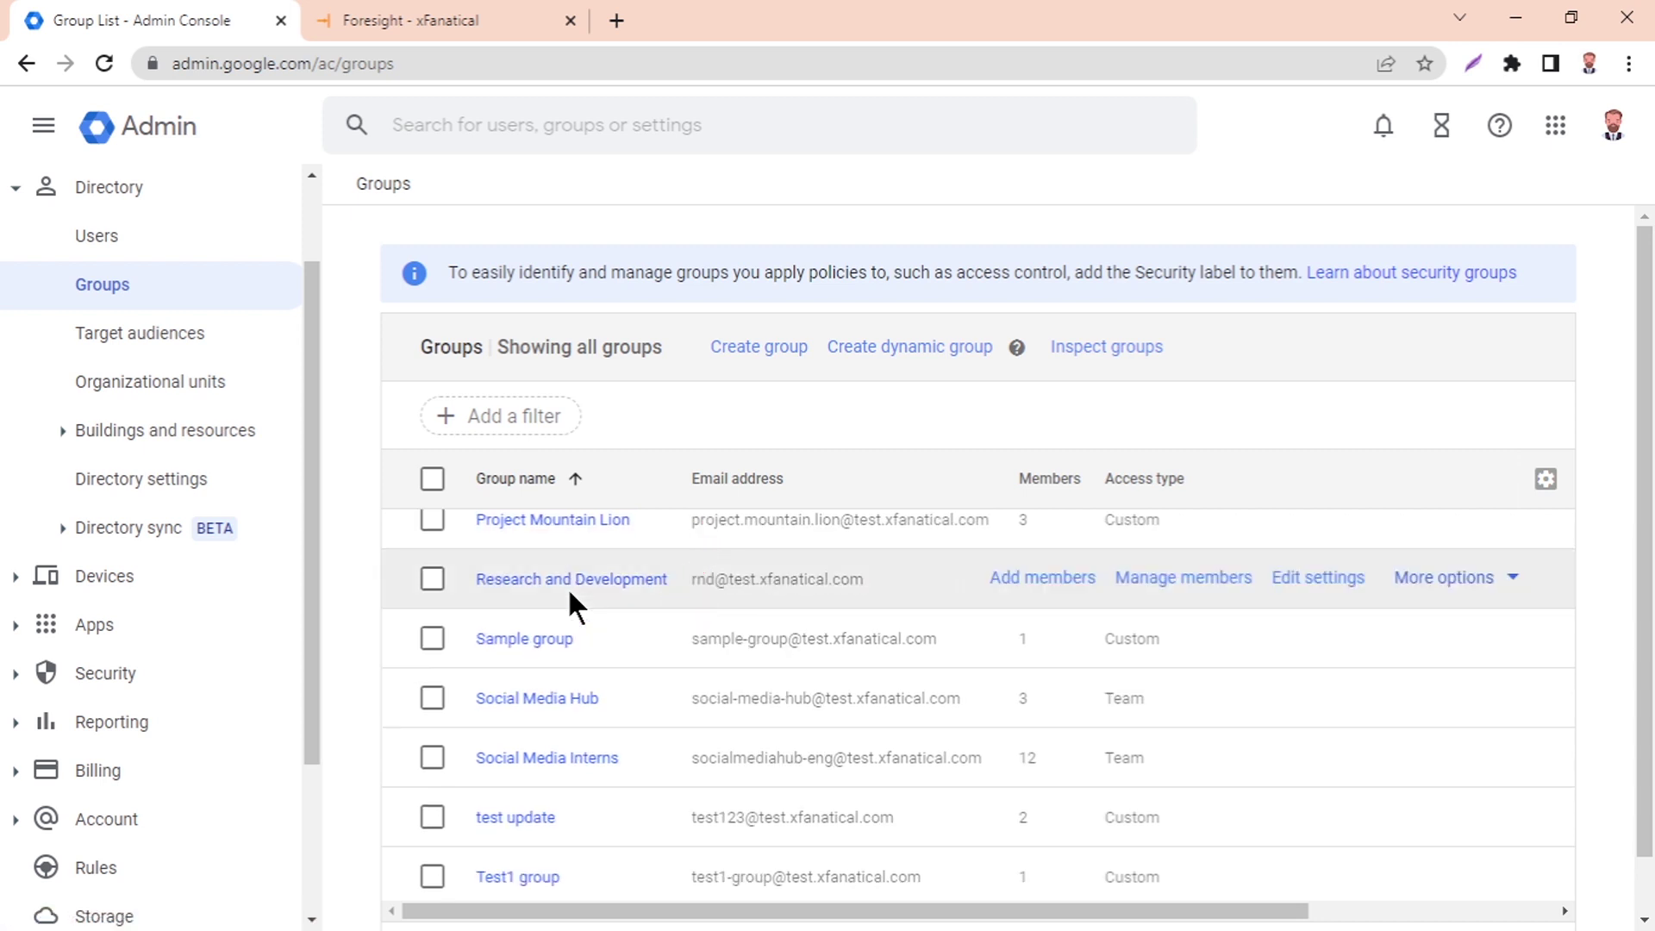